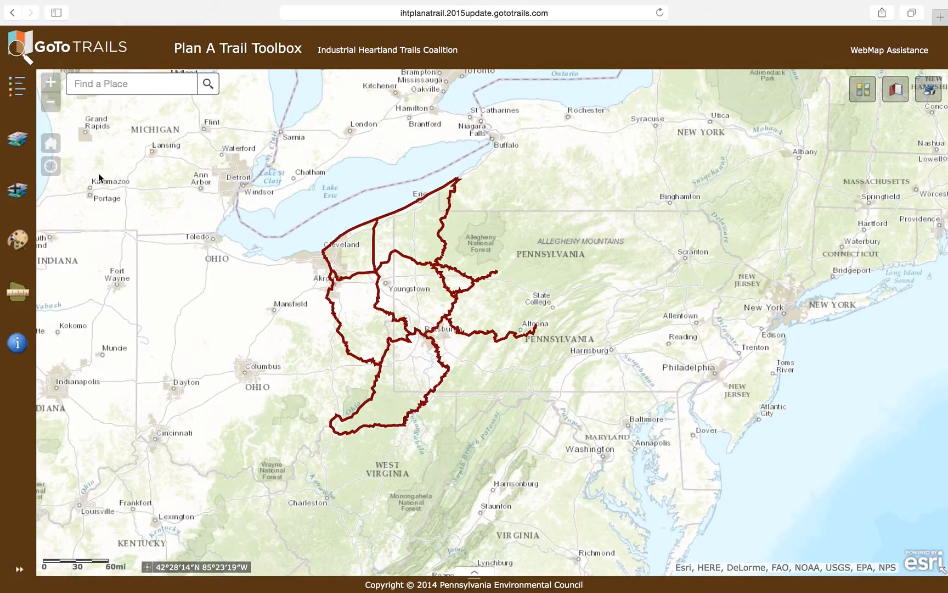
Start a new point graphic and name it with the owner's first name in possessive form followed by "graphic"
left_click(17, 241)
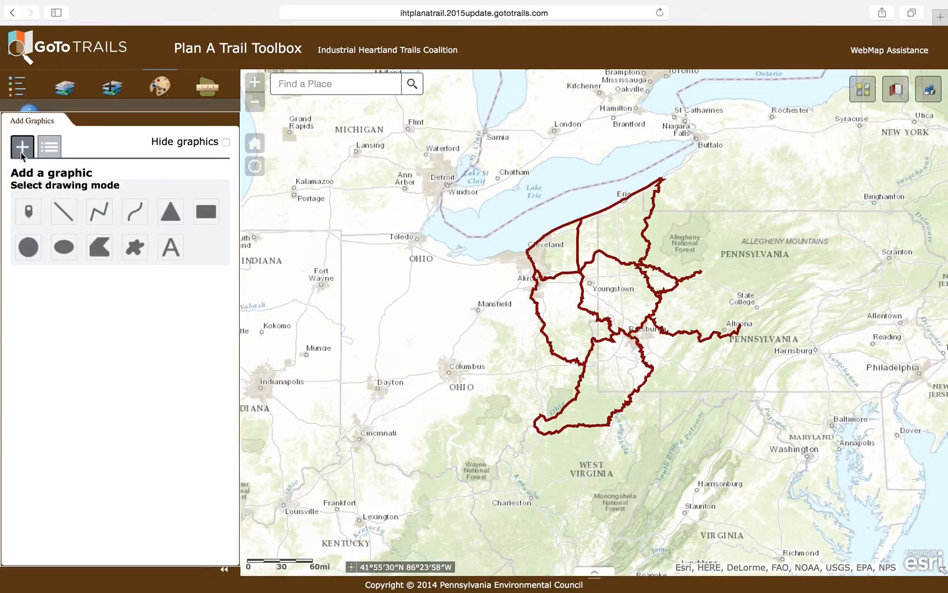
left_click(52, 149)
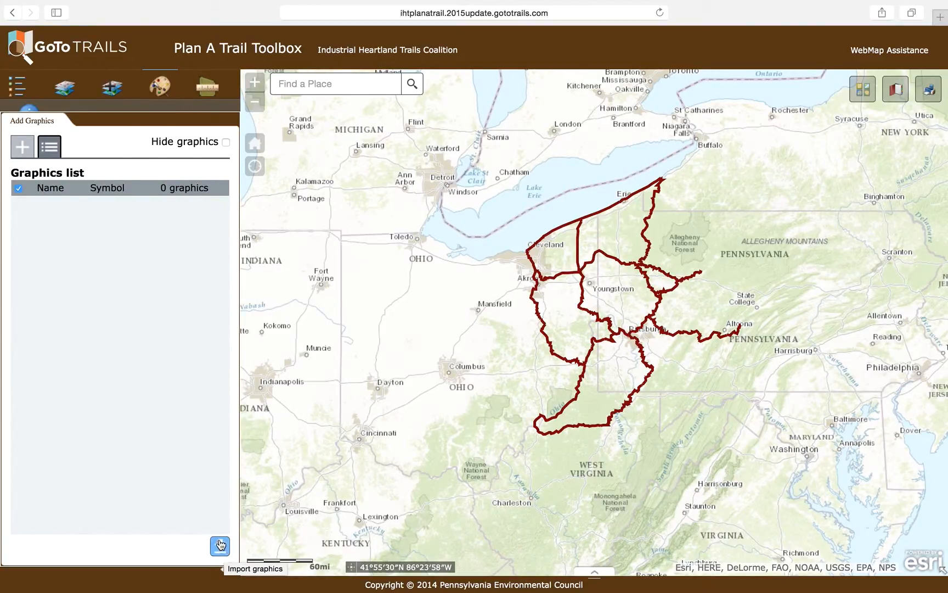
left_click(20, 150)
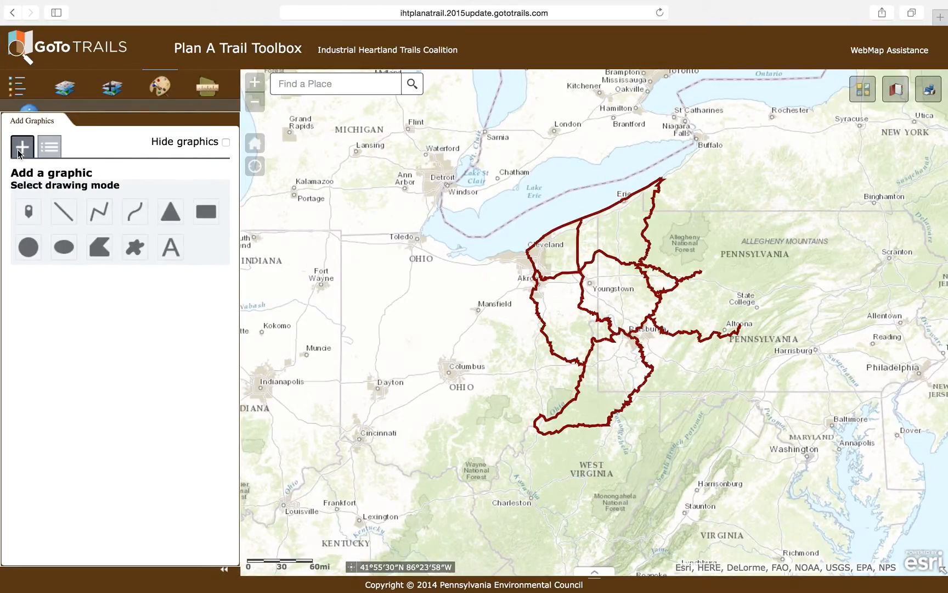
left_click(30, 212)
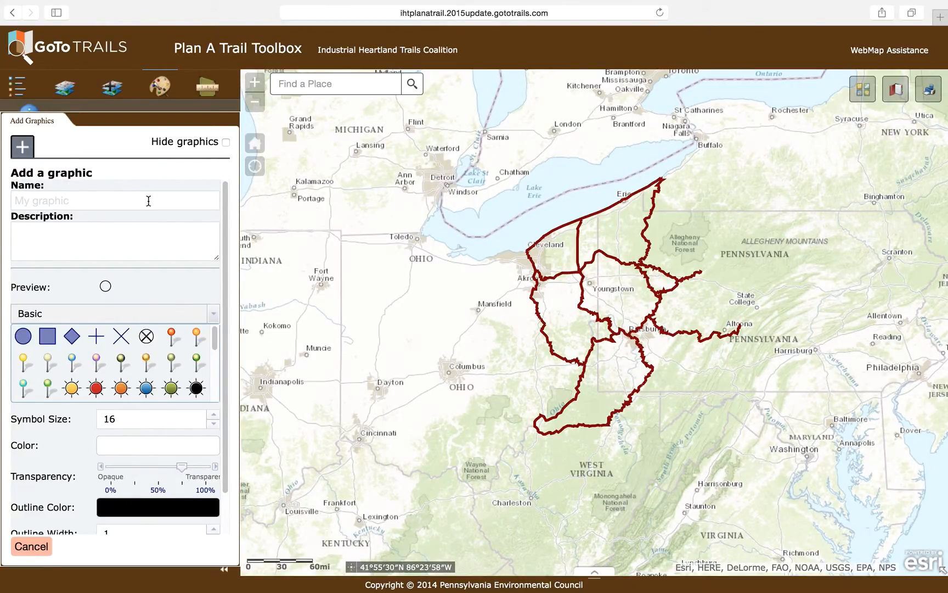
left_click_drag(148, 201, 5, 190)
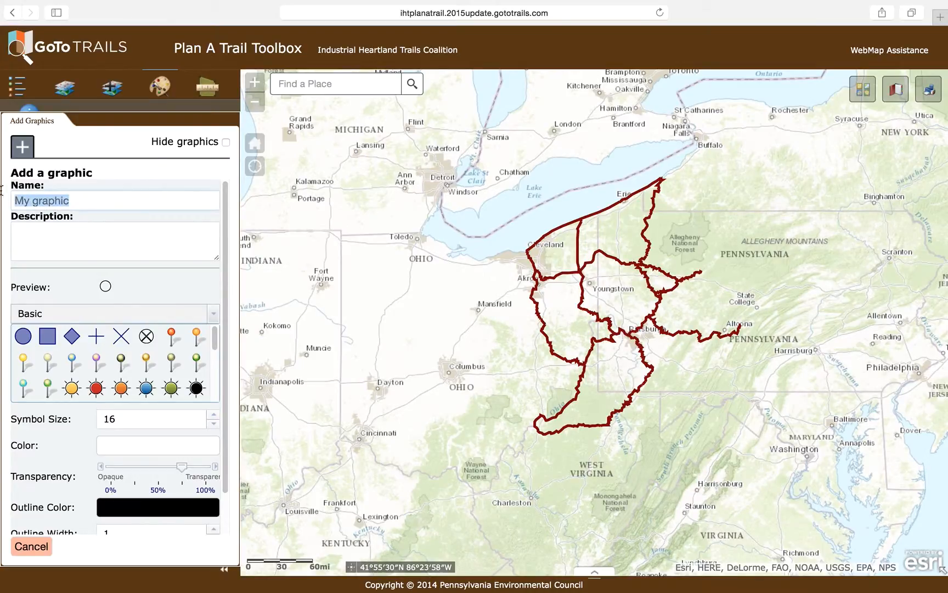
type("Colin's graP")
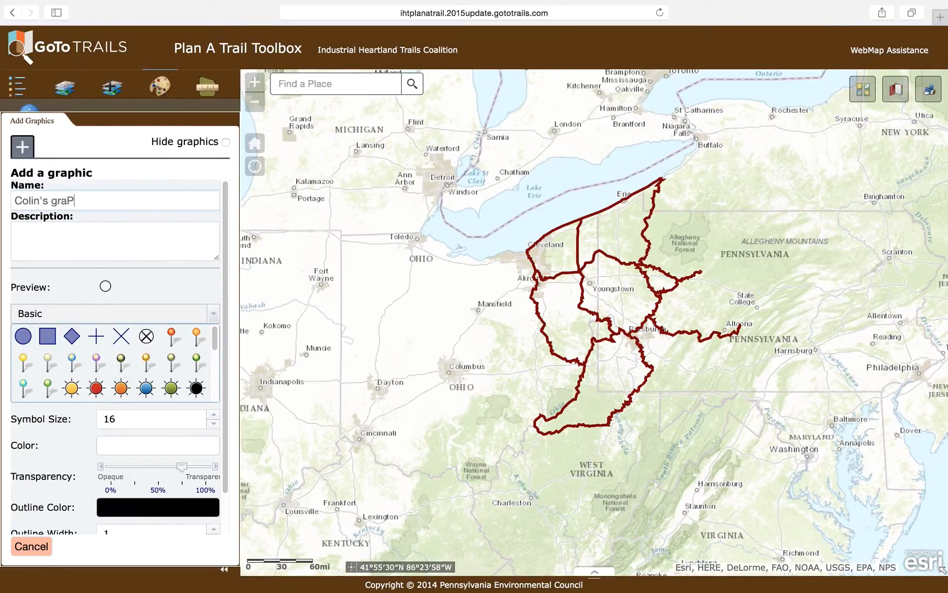
type("HICph")
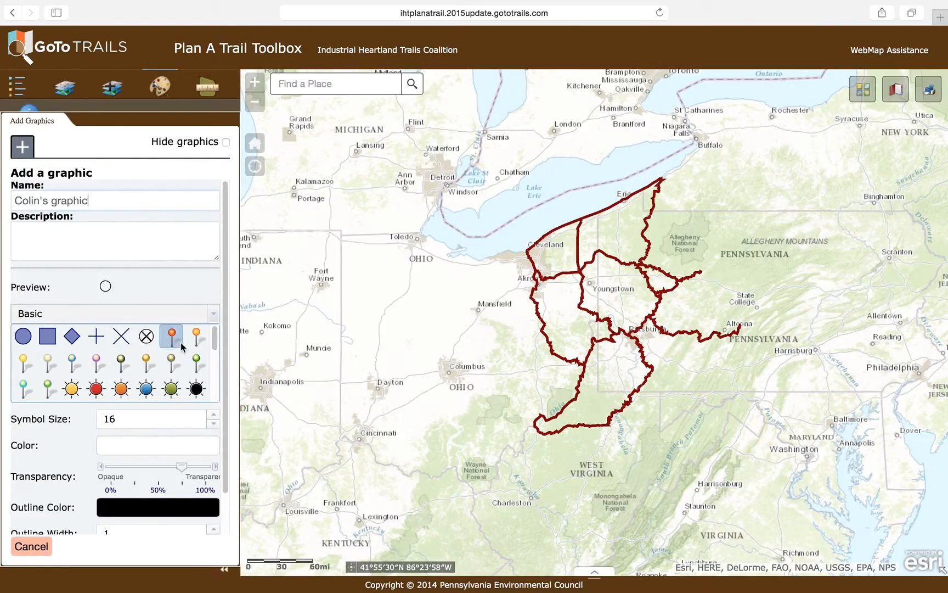
Choose the Basic circle symbol for the point graphic and set its symbol size to 19
mouse_move(215, 339)
left_mouse_down()
mouse_move(209, 399)
mouse_move(218, 353)
mouse_move(202, 337)
left_mouse_up()
left_click(25, 337)
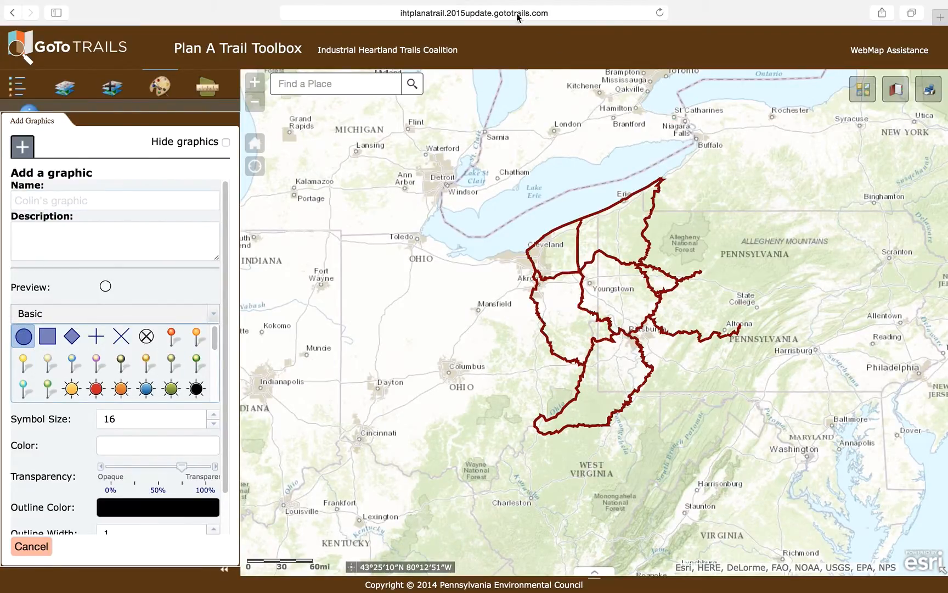
scroll(224, 393, "down", 2)
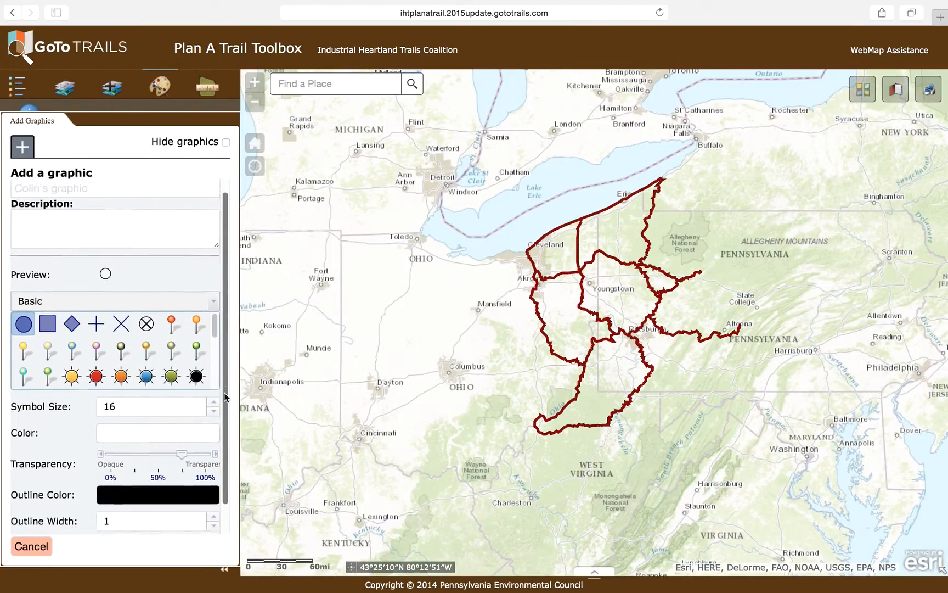
left_click(178, 435)
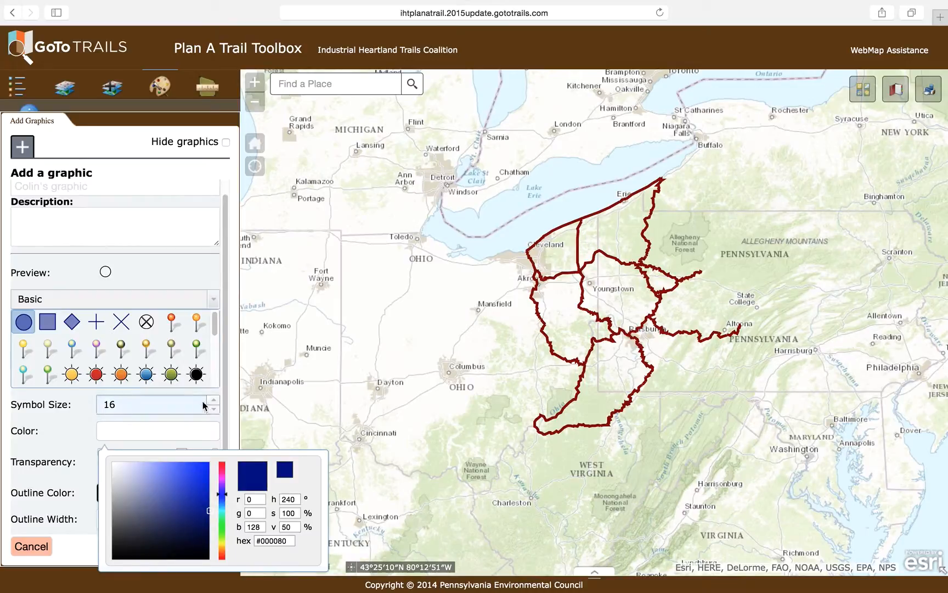
left_click(215, 402)
left_click(215, 402)
left_click(216, 403)
Set the point symbol's fill to a pinkish red and make it fully opaque at 0% transparency
left_click(180, 433)
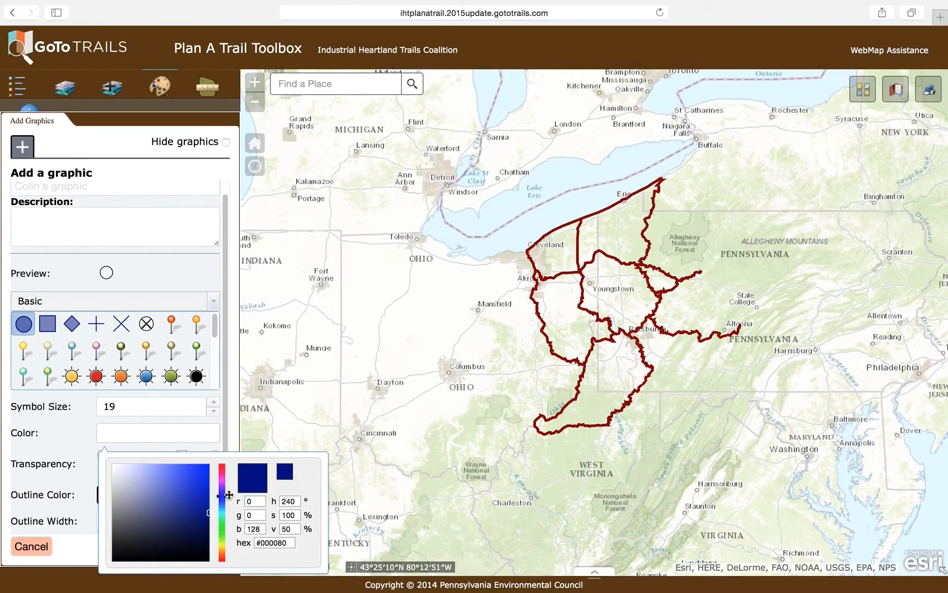
left_click_drag(223, 497, 227, 471)
left_click(197, 479)
left_click(184, 275)
left_click_drag(182, 453, 101, 454)
Give the point symbol a dark purple (#432350) outline of width 3 and place it on Columbus, Ohio
left_click(141, 497)
left_click_drag(222, 399, 222, 386)
left_click(166, 438)
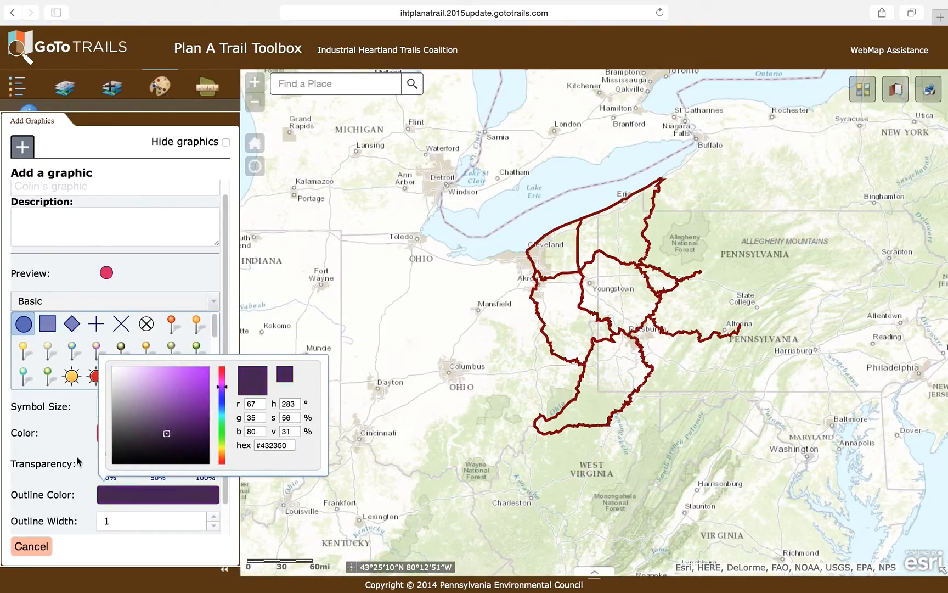
left_click(83, 459)
left_click(218, 526)
left_click(214, 517)
left_click(214, 516)
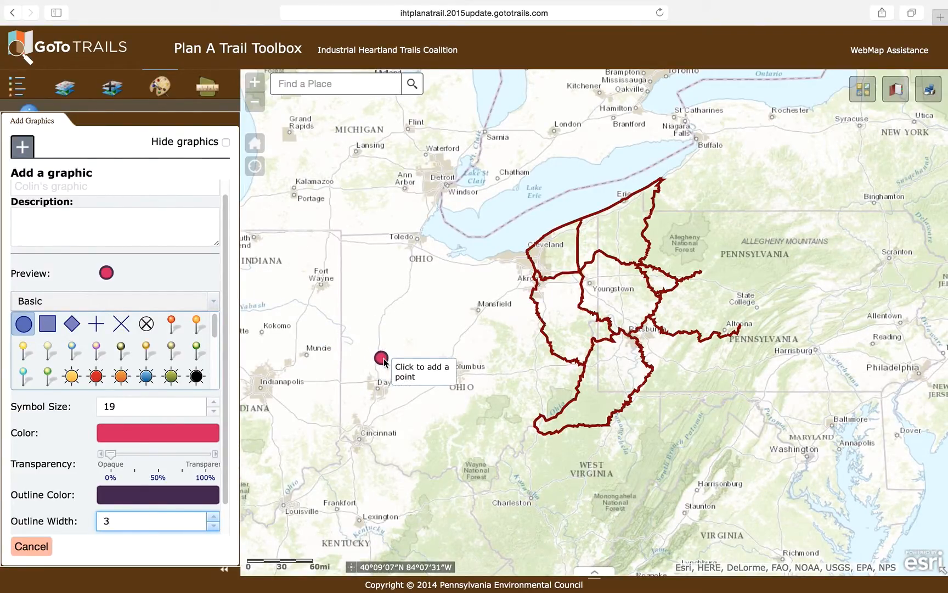
left_click(454, 374)
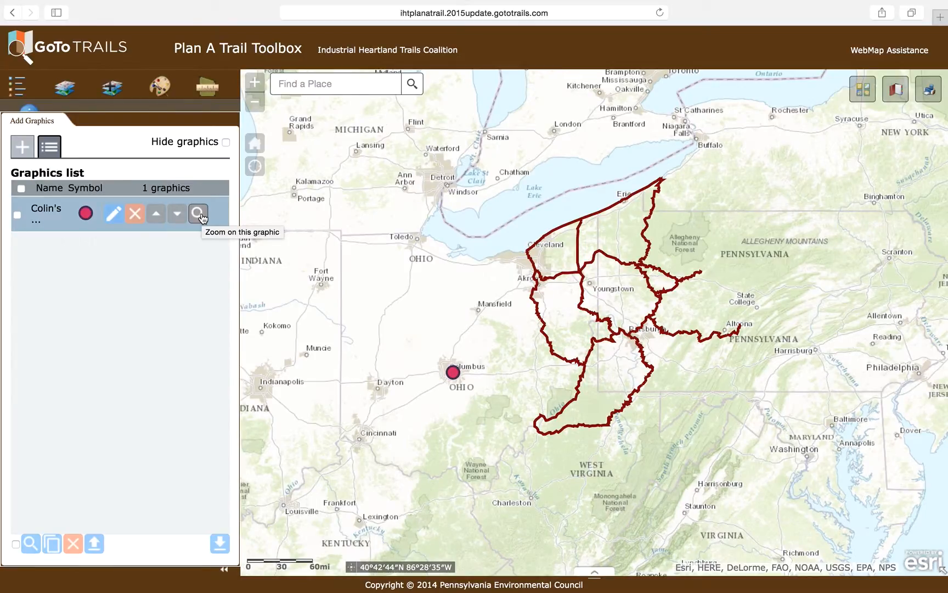
Draw a solid red straight line of width 7 from Columbus to Pittsburgh and move the point above it in the graphics list
left_click(22, 146)
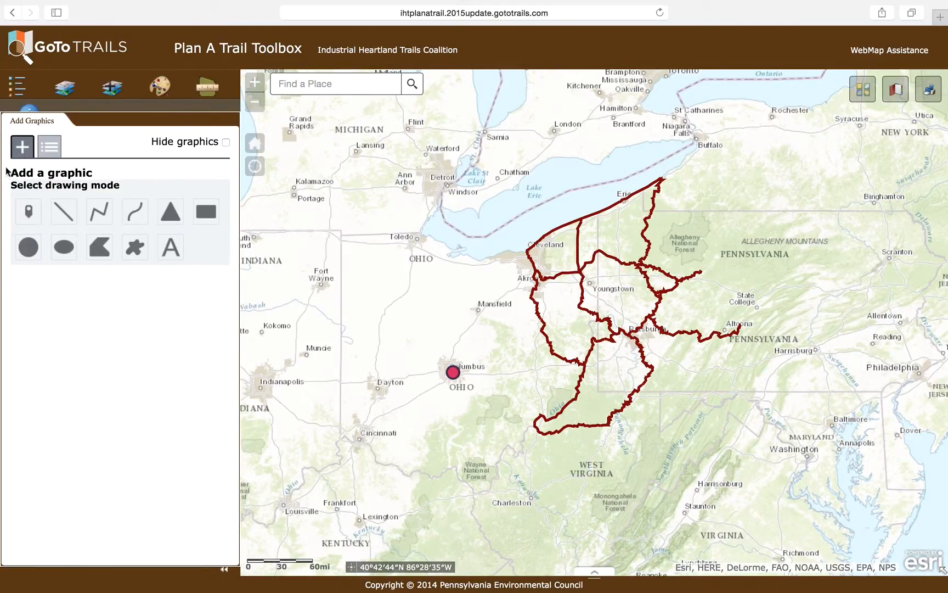
left_click(65, 210)
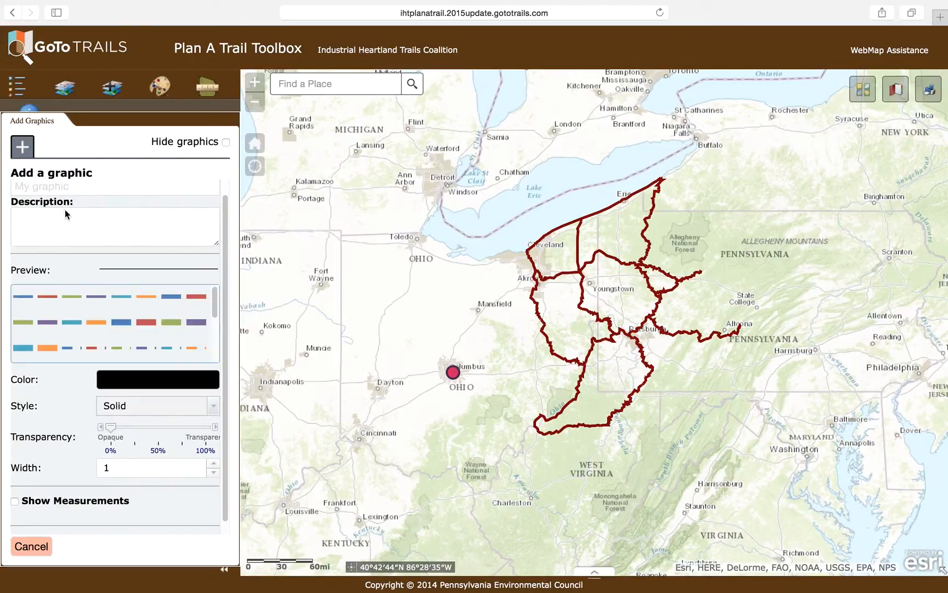
left_click(188, 297)
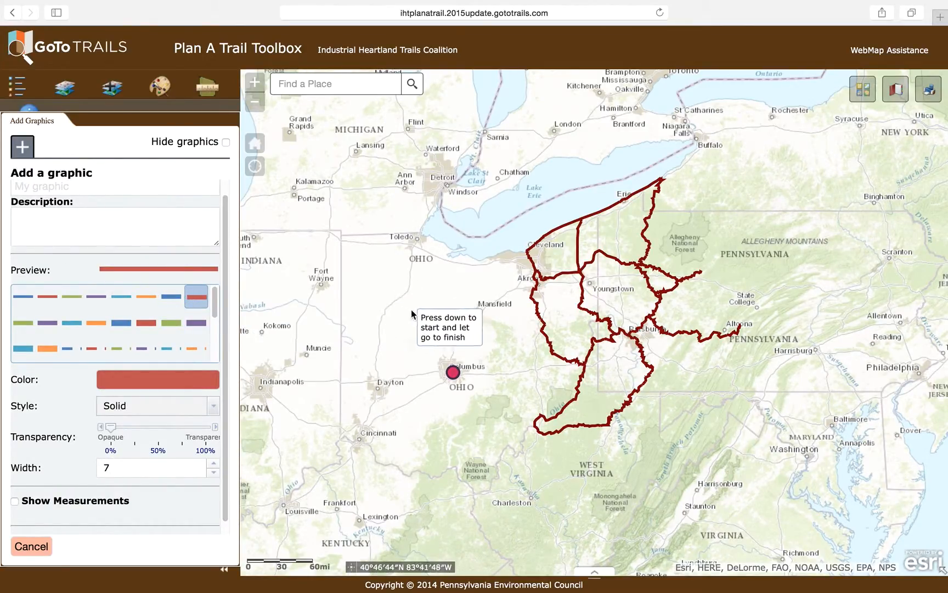
left_click_drag(453, 372, 650, 330)
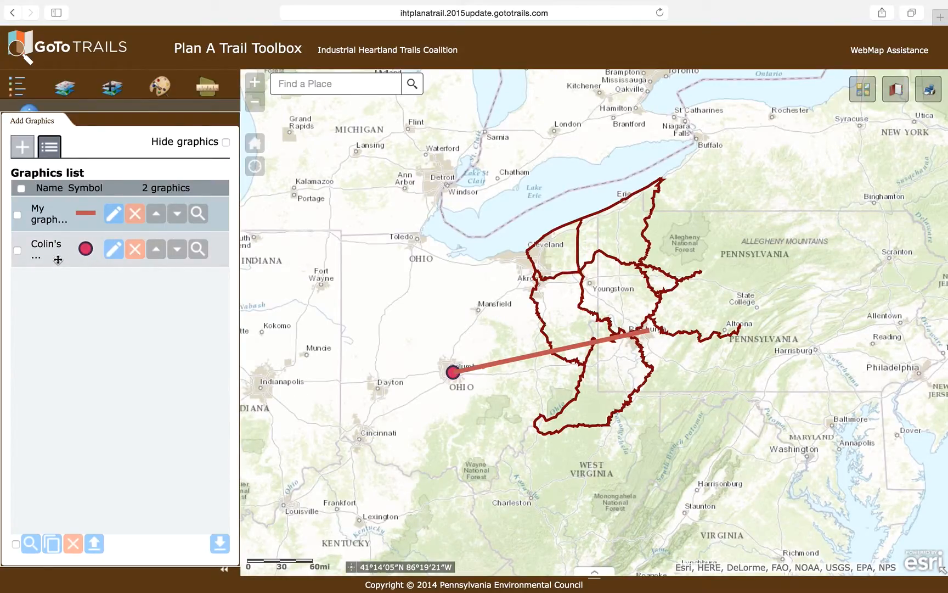
left_click(157, 253)
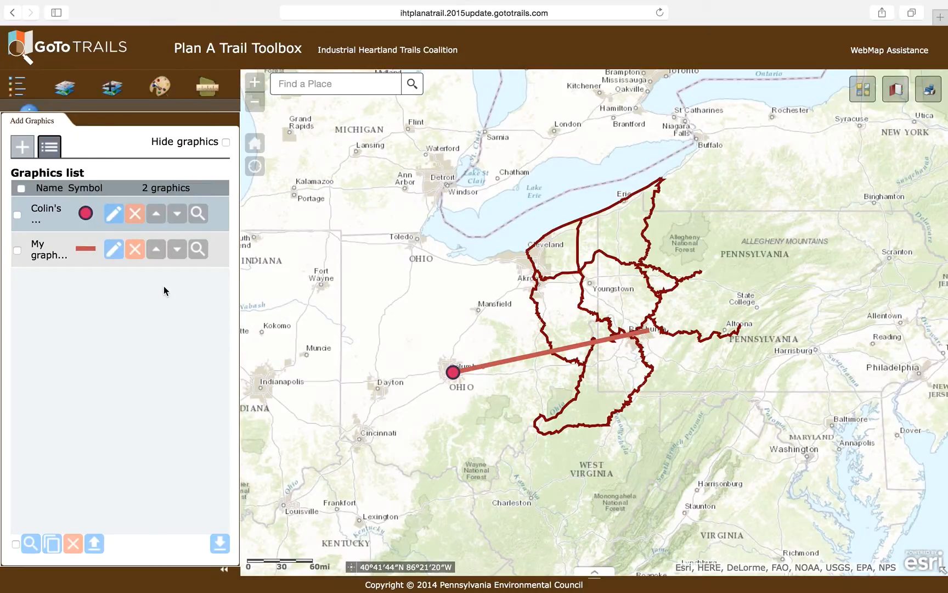
Draw a solid blue polyline of width 4 zigzagging from Columbus through three points in southern Ohio and West Virginia to Pittsburgh
left_click(22, 146)
left_click(102, 212)
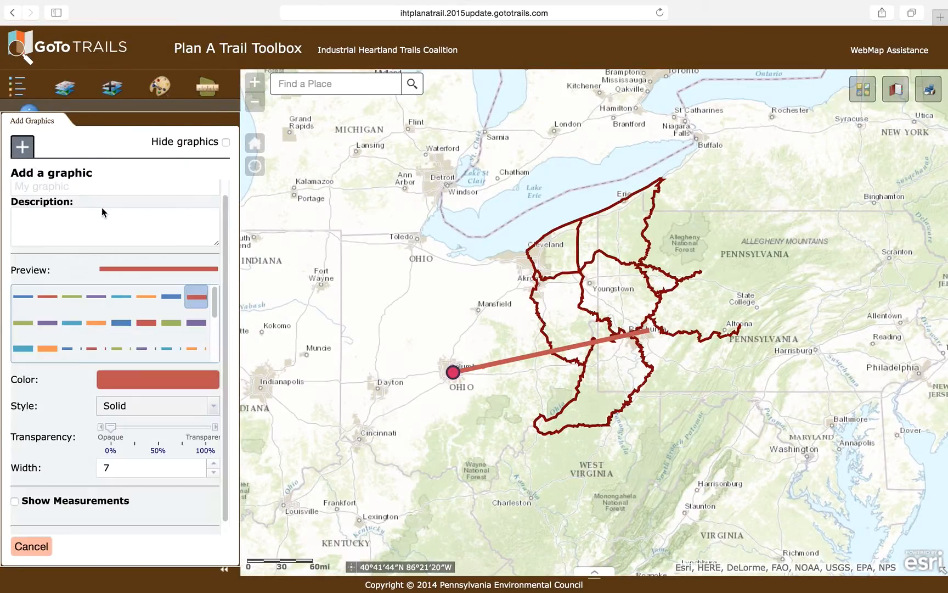
left_click(124, 298)
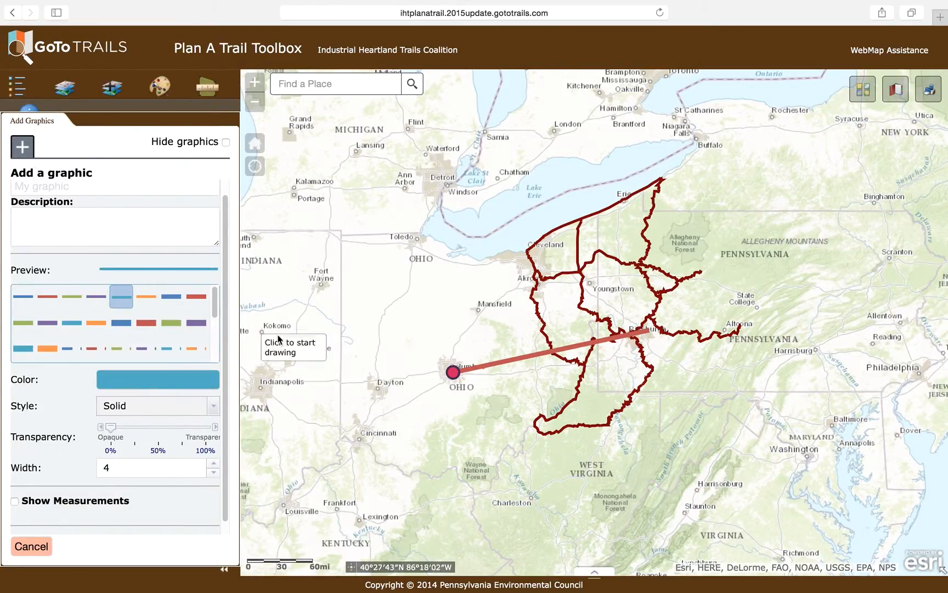
left_click(454, 374)
left_click(483, 436)
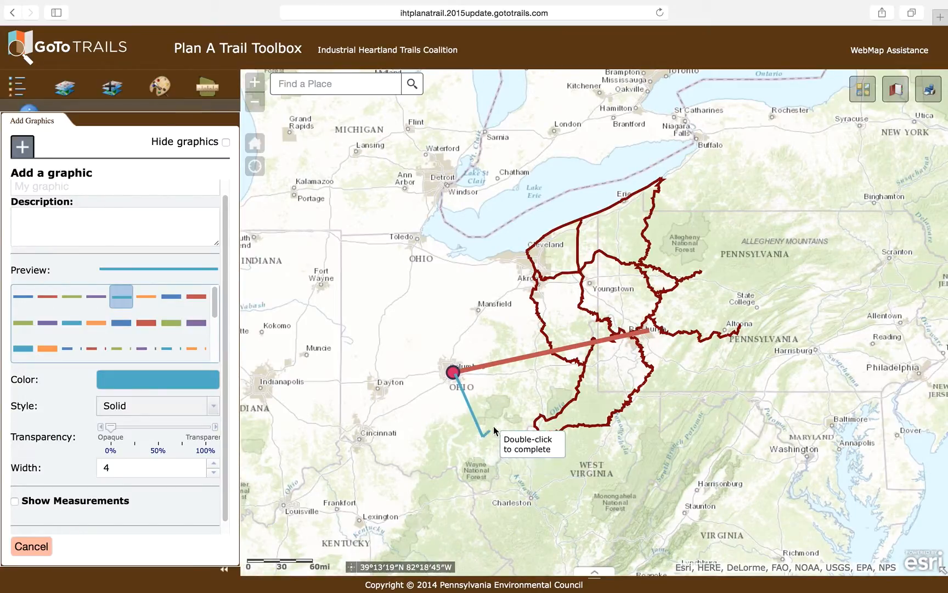
left_click(546, 389)
left_click(595, 424)
double_click(649, 333)
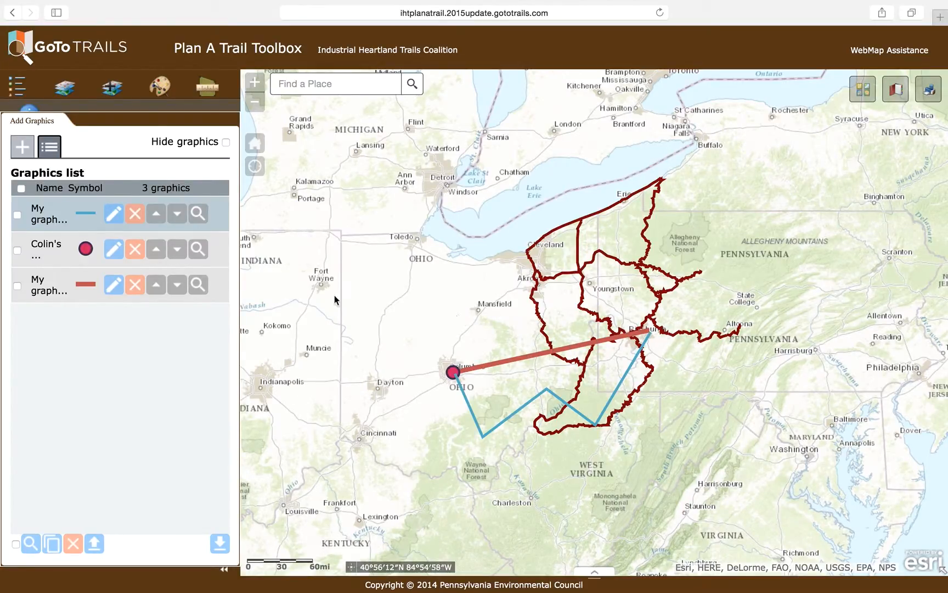
Draw a purple dashed freehand line of width 4 curving from Columbus past Mansfield and Youngstown to Pittsburgh
left_click(24, 149)
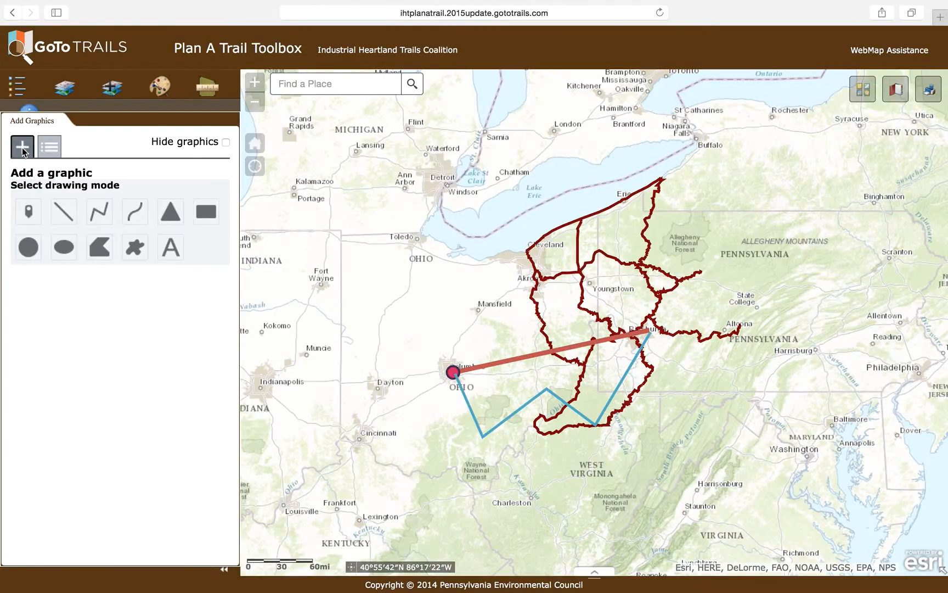
left_click(130, 213)
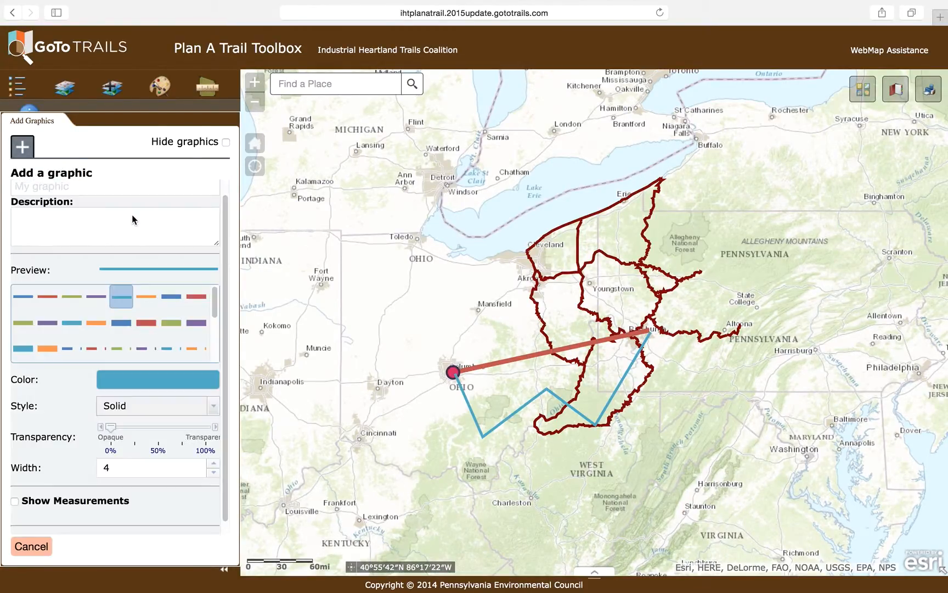
left_click(141, 352)
mouse_move(452, 372)
left_mouse_down()
mouse_move(445, 318)
mouse_move(464, 305)
mouse_move(491, 313)
mouse_move(505, 337)
mouse_move(539, 344)
mouse_move(575, 294)
mouse_move(630, 299)
mouse_move(649, 330)
left_mouse_up()
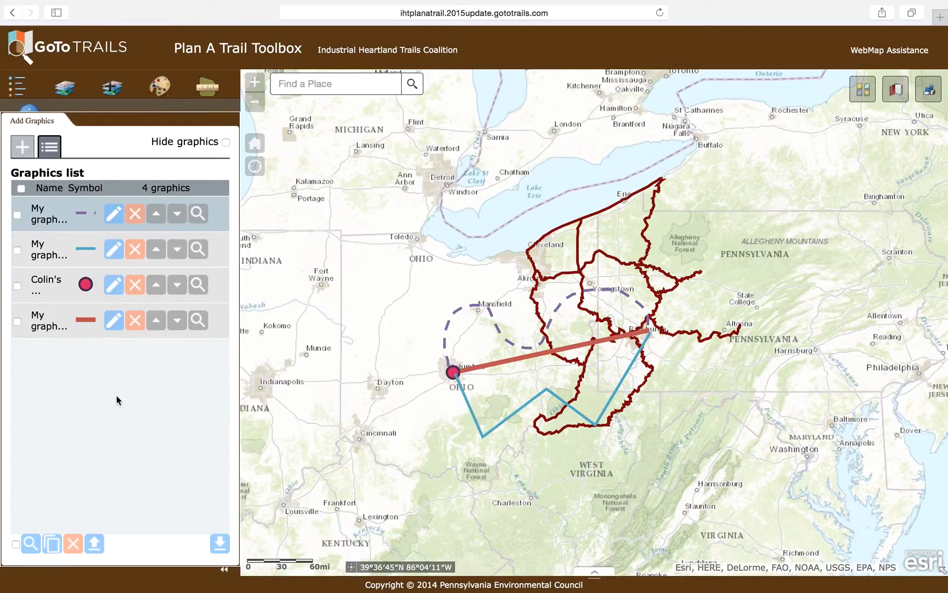
Edit the purple dashed freehand line by scaling it down slightly, and save the change
left_click(113, 218)
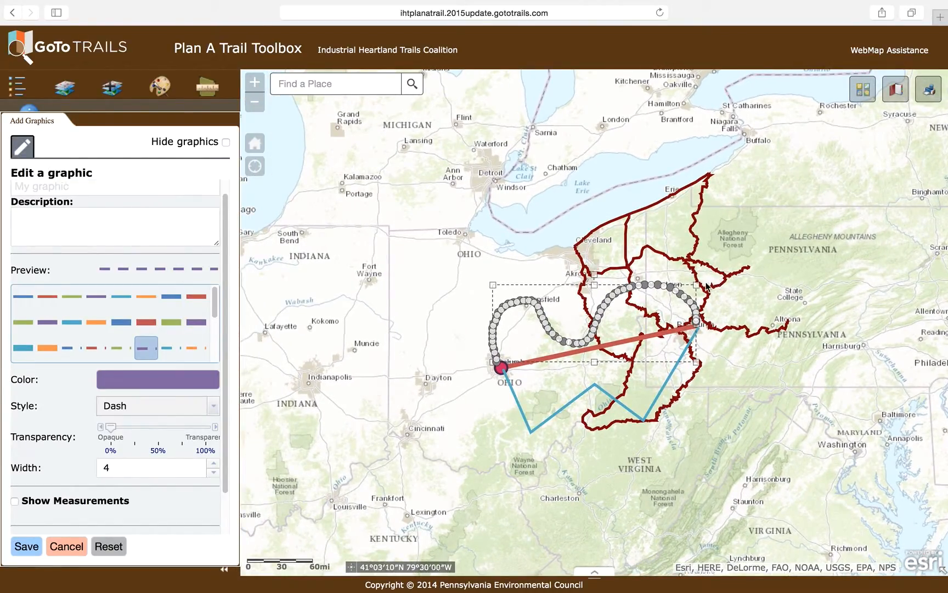
left_click_drag(697, 284, 676, 298)
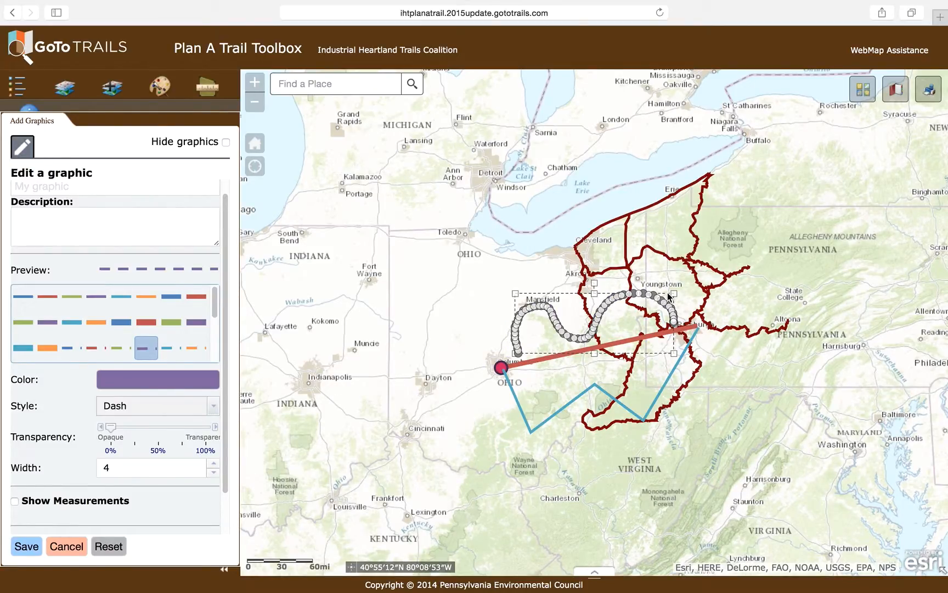
left_click_drag(666, 294, 658, 295)
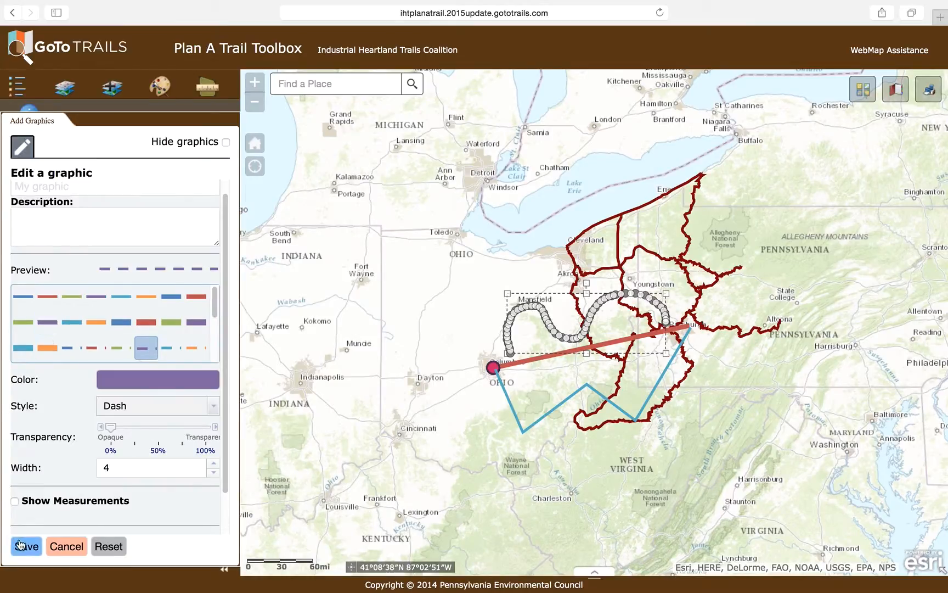
left_click(27, 547)
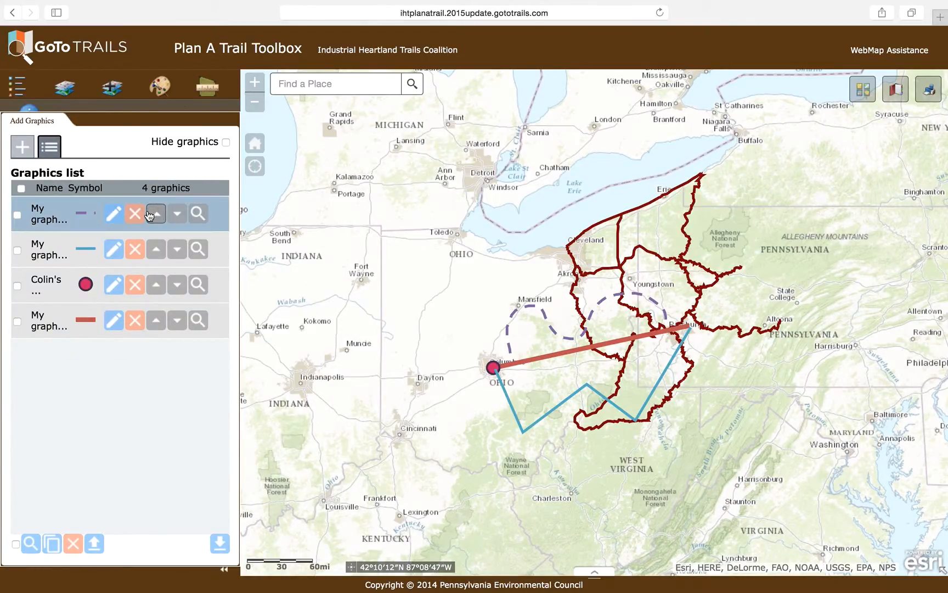
Draw an opaque purple triangle with outline width 2 over western Pennsylvania, just north of Pittsburgh
left_click(27, 151)
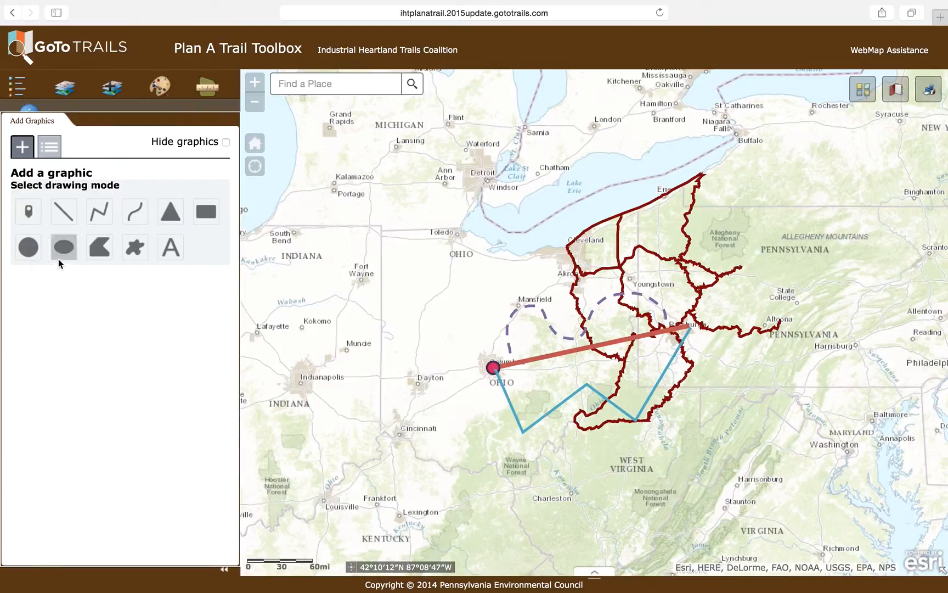
left_click(173, 222)
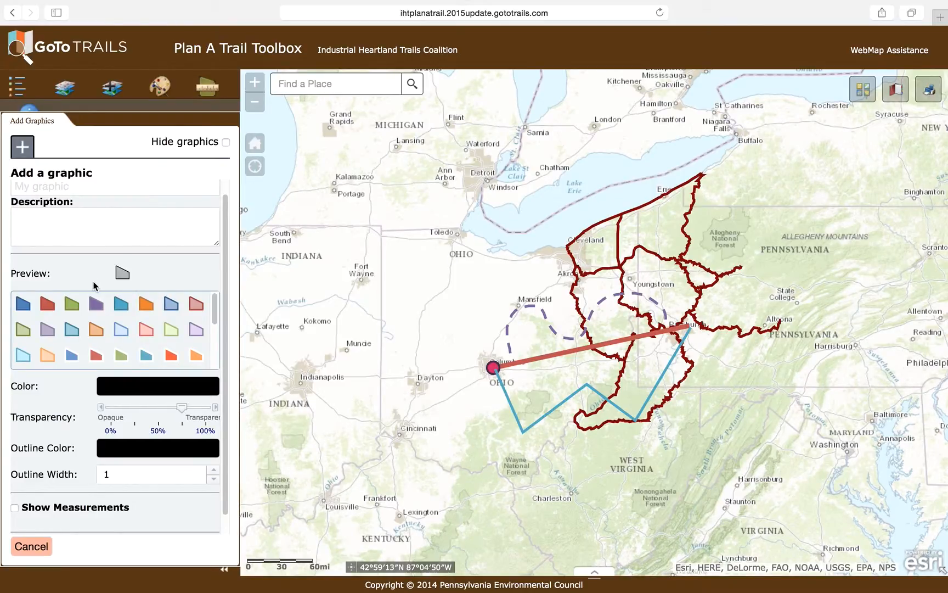
left_click(97, 310)
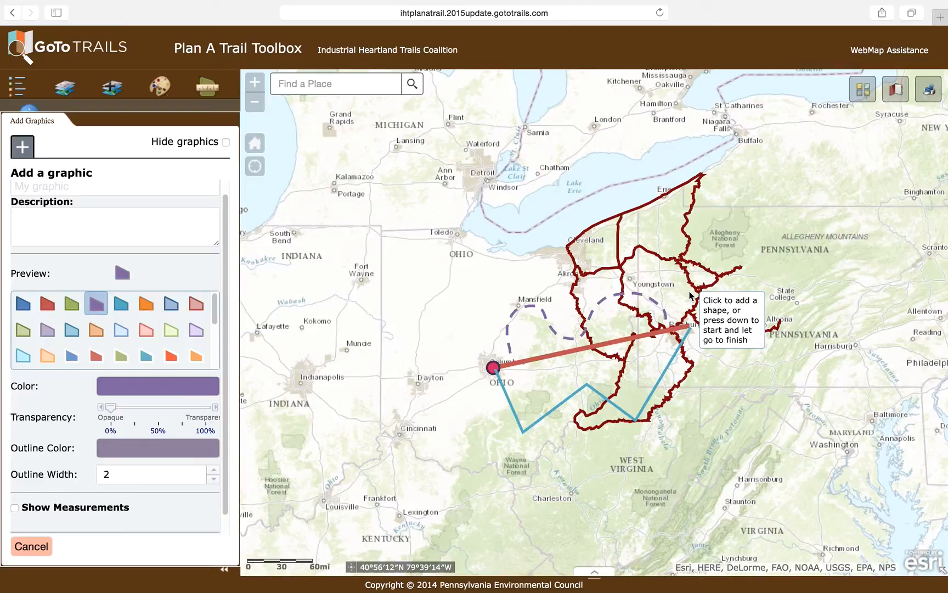
left_click_drag(691, 297, 743, 335)
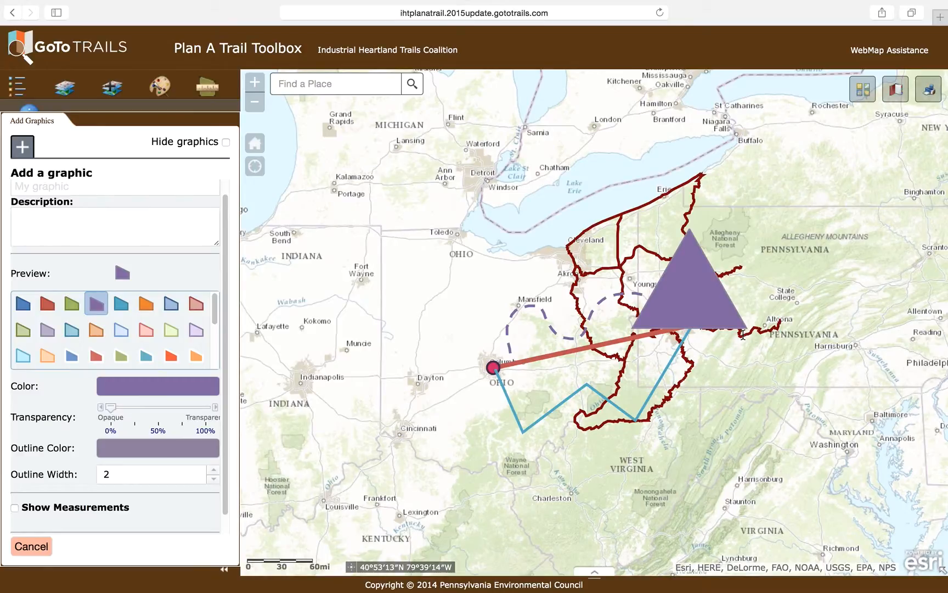
left_click_drag(742, 336, 744, 336)
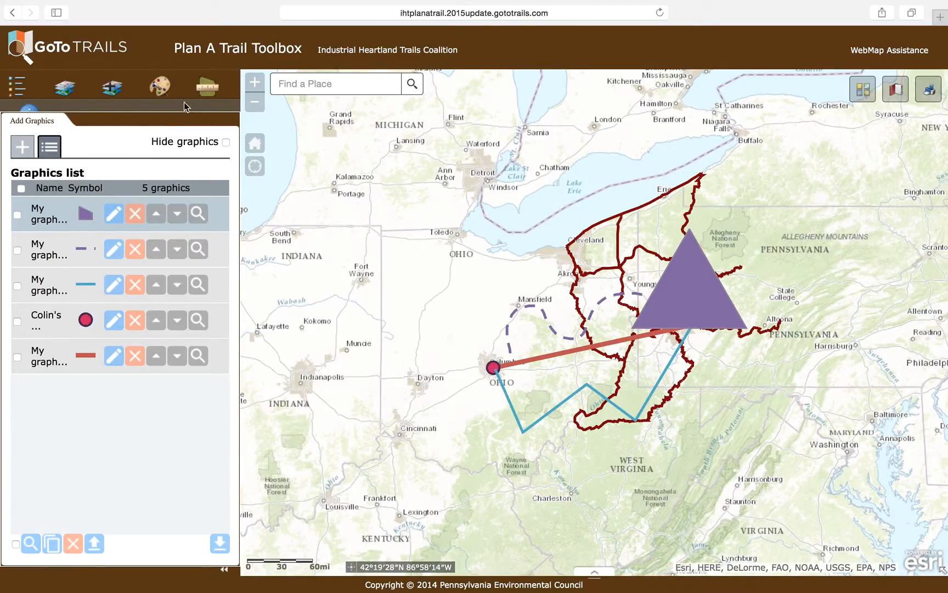
Edit the purple triangle by pulling its eastern edge's midpoint inward, set its transparency to about 65%, and save the change
left_click(114, 215)
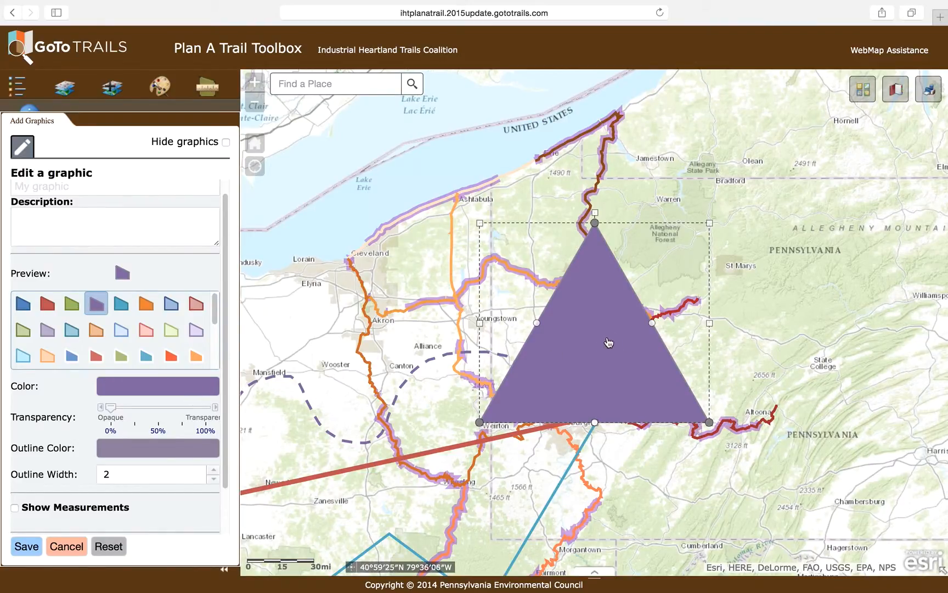
left_click_drag(653, 324, 623, 347)
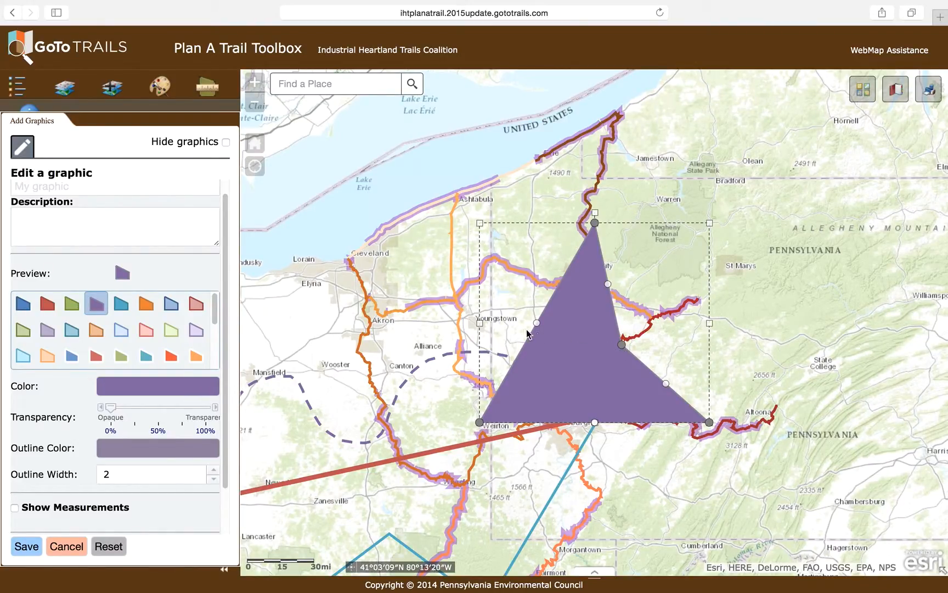
left_click_drag(115, 413, 175, 413)
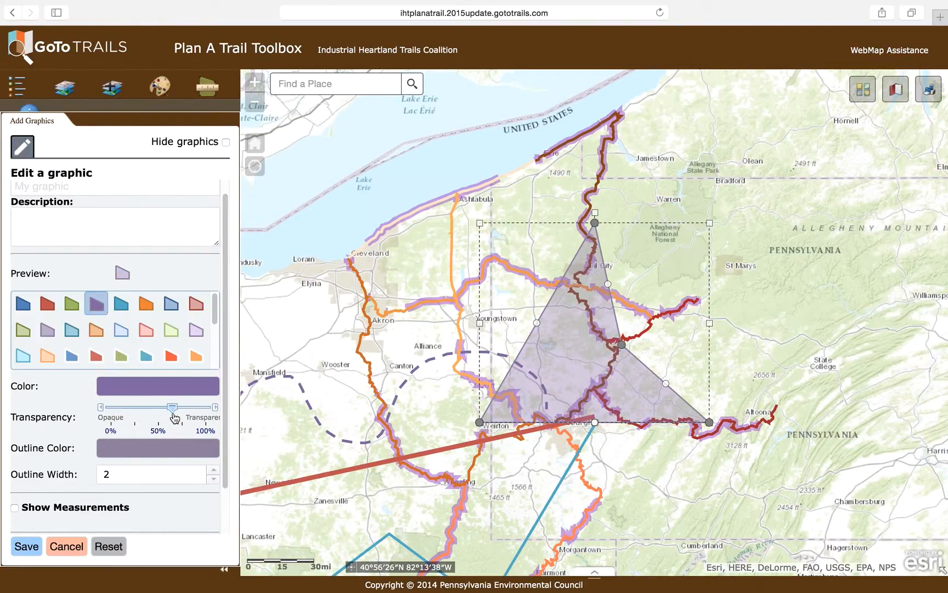
left_click(26, 546)
Draw an opaque light green seven-sided polygon with a darker green outline of width 2 over northwestern Ohio, between Toledo and Findlay
left_click(23, 147)
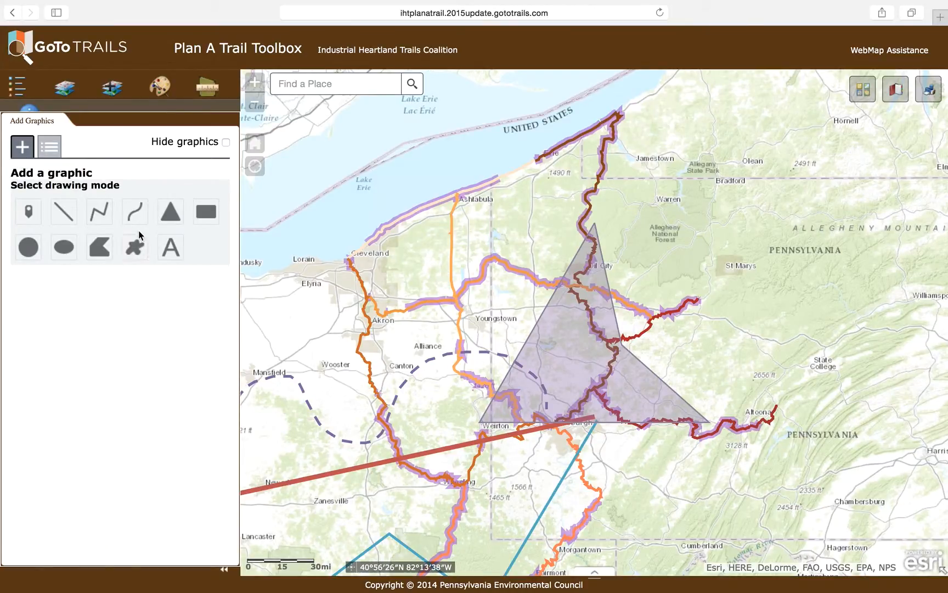
left_click(109, 247)
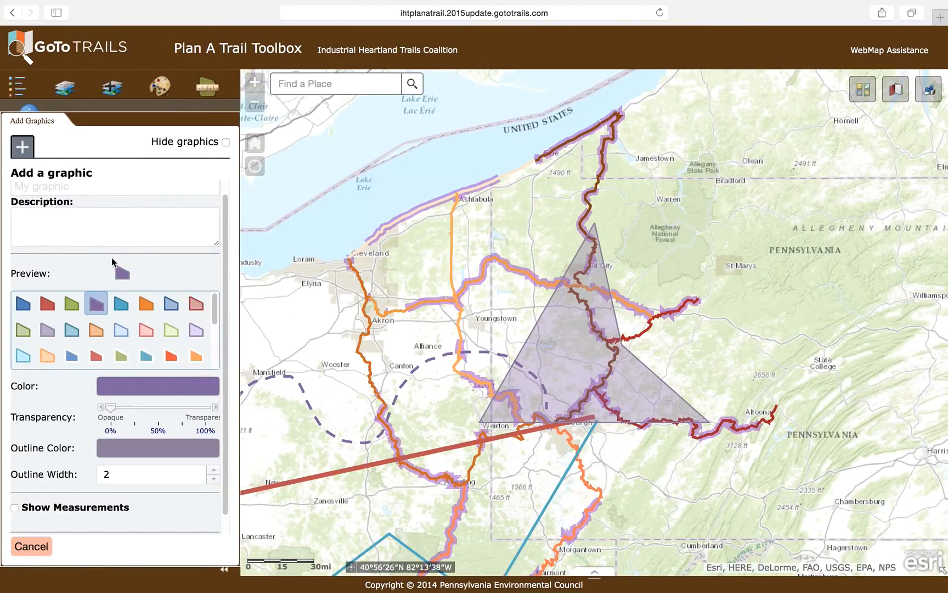
left_click_drag(310, 332, 773, 345)
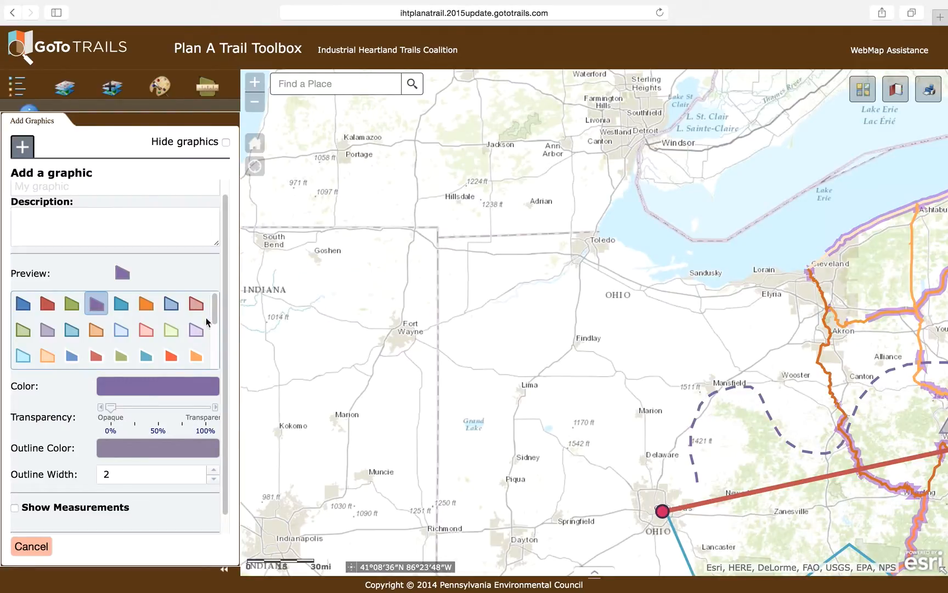
left_click(171, 330)
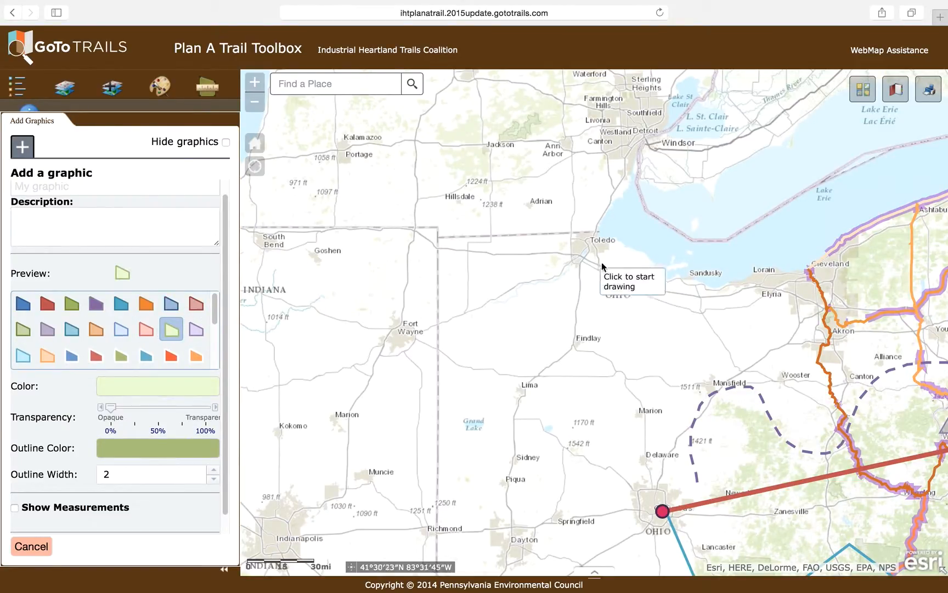
left_click(597, 232)
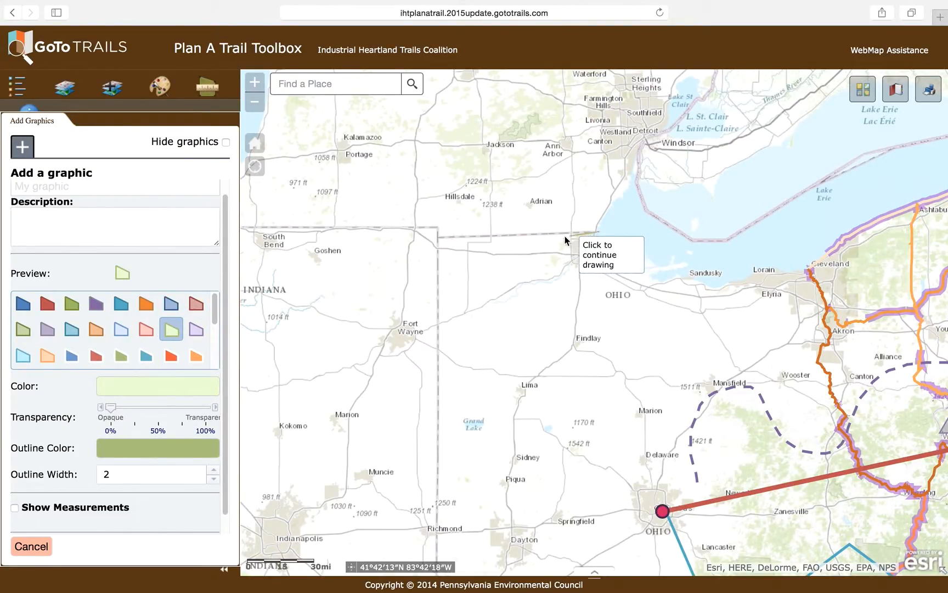
left_click(513, 235)
left_click(504, 292)
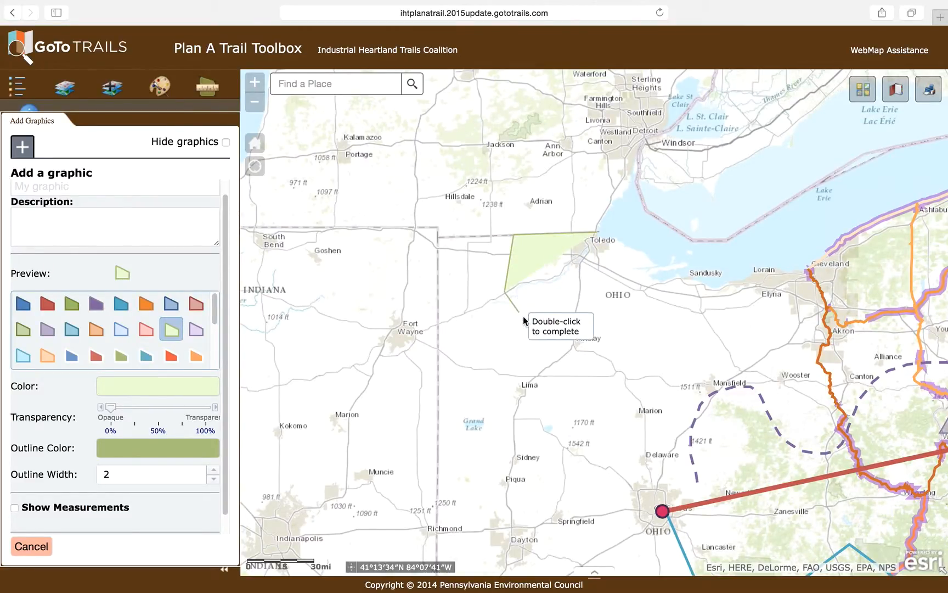
left_click(535, 325)
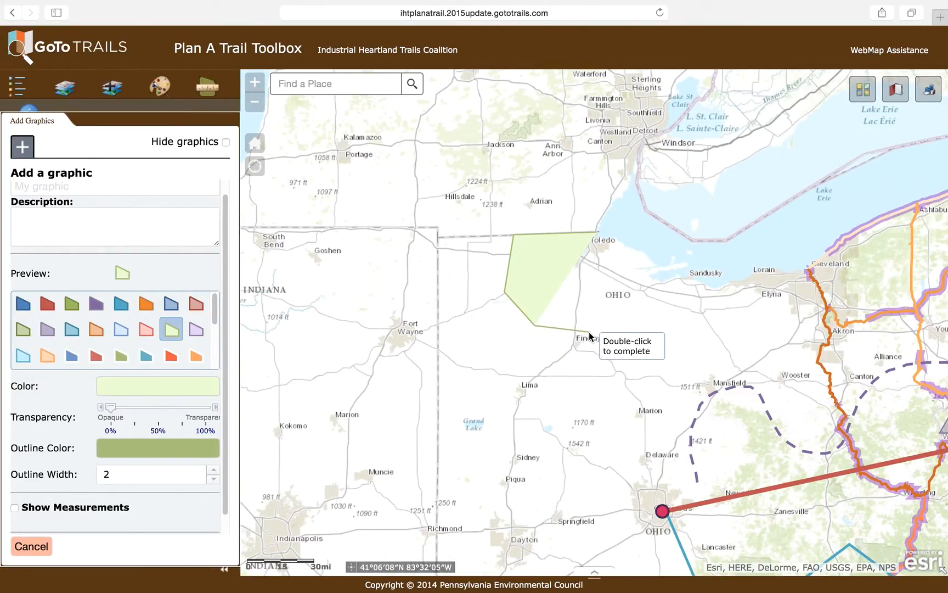
left_click(591, 332)
left_click(634, 307)
left_click(641, 260)
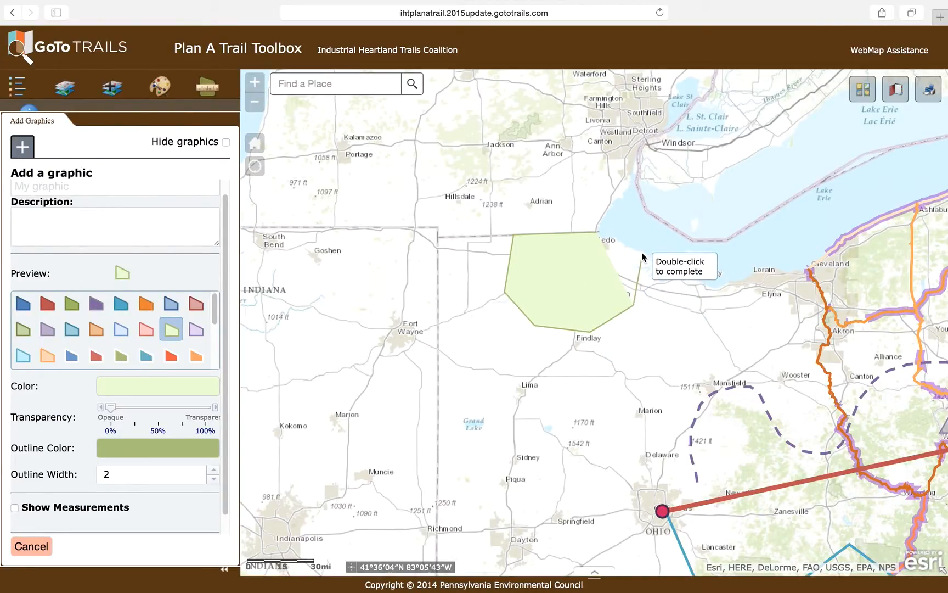
double_click(599, 231)
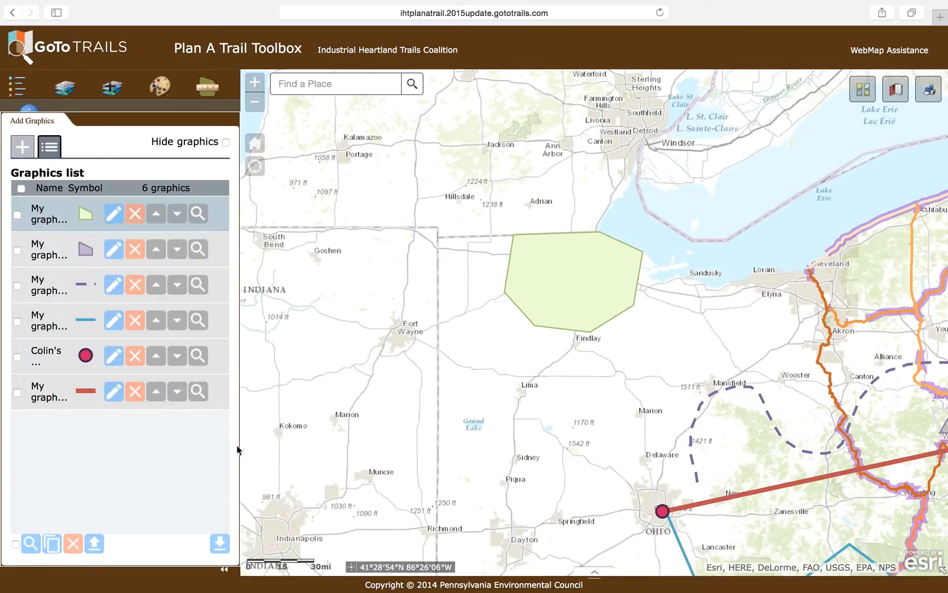
Draw an opaque light purple freehand polygon with a purple outline of width 2 south of Fort Wayne, across the Indiana–Ohio border
left_click(23, 147)
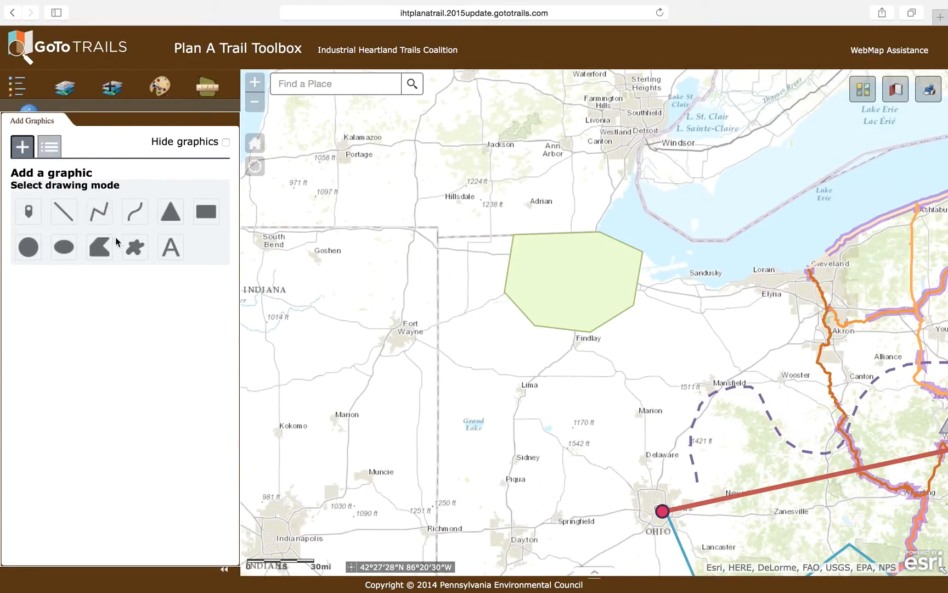
left_click(133, 249)
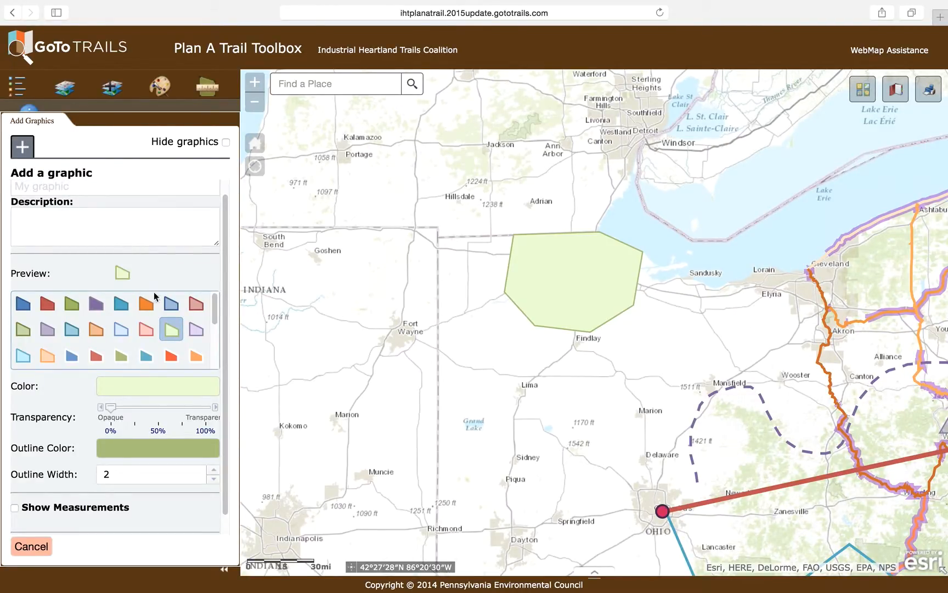
left_click(196, 331)
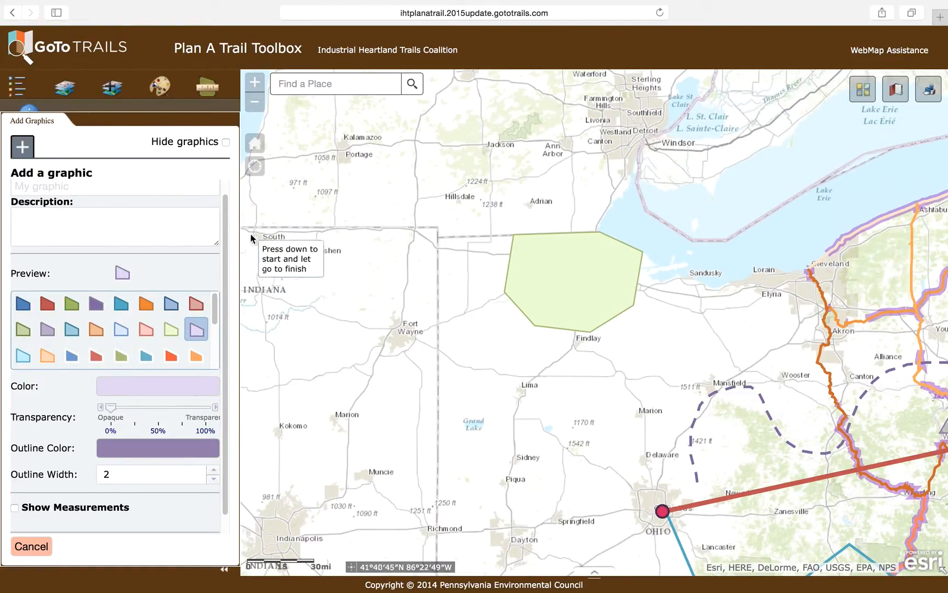
left_click(254, 107)
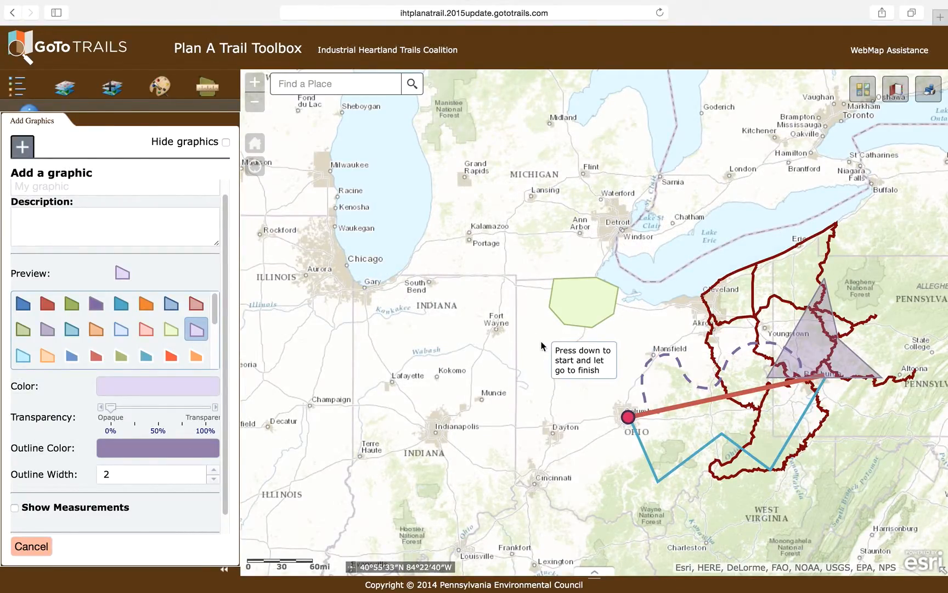
mouse_move(544, 344)
left_mouse_down()
mouse_move(537, 355)
mouse_move(480, 361)
mouse_move(468, 387)
mouse_move(494, 411)
mouse_move(575, 378)
mouse_move(584, 360)
left_mouse_up()
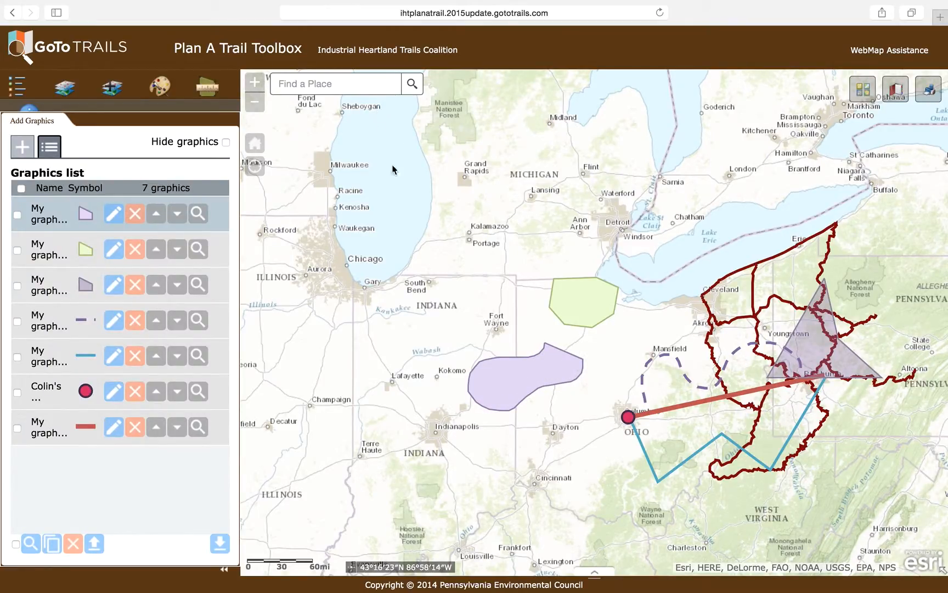
Add the text graphic "Columbus to Pittsburgh" in black Arial size 17 just above the red line, northeast of Columbus
left_click(22, 147)
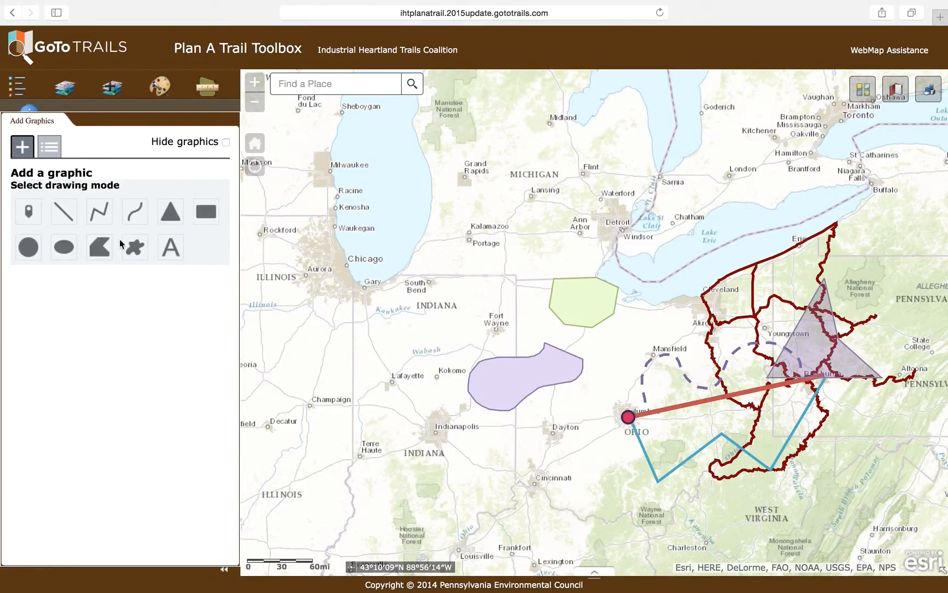
left_click(169, 258)
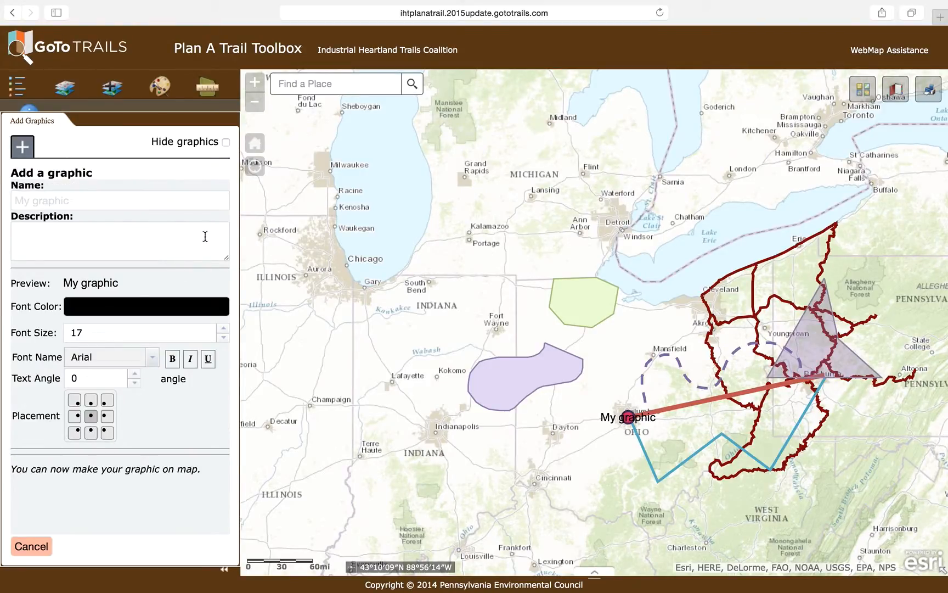
left_click(157, 199)
left_click_drag(156, 199, 15, 200)
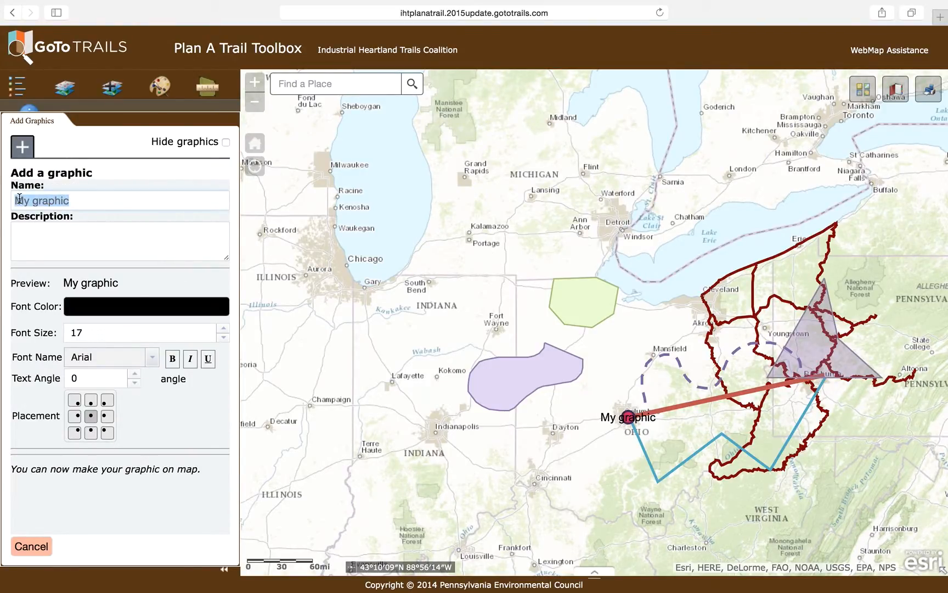
type("P")
key("BackSpace")
key("BackSpace")
key("BackSpace")
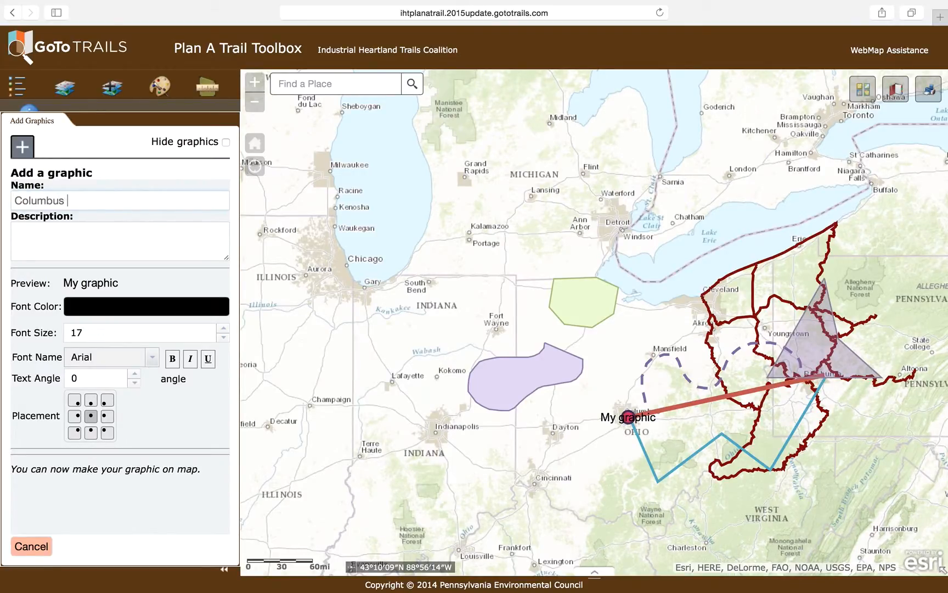
type("Columbus to Pittsburgh")
left_click(149, 284)
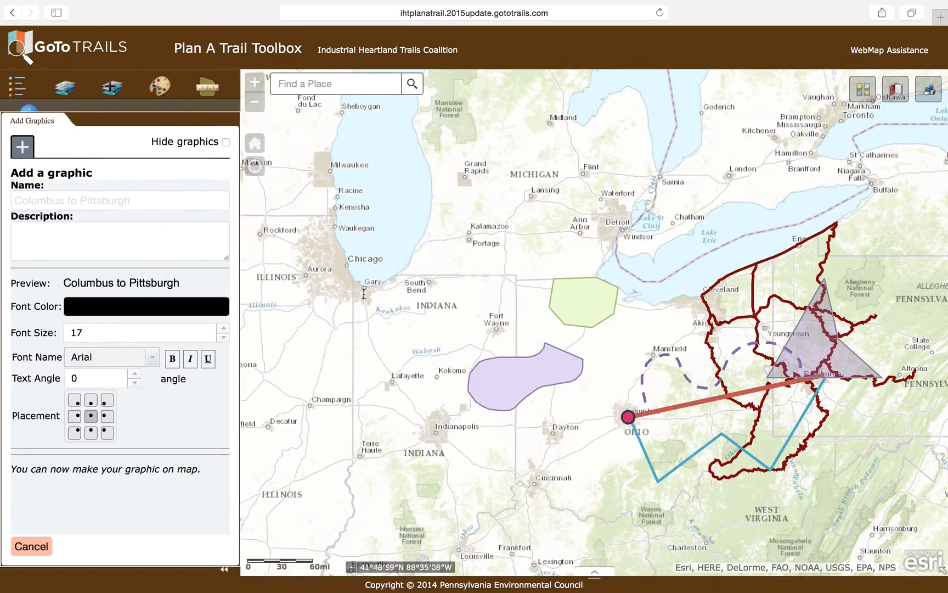
left_click(674, 399)
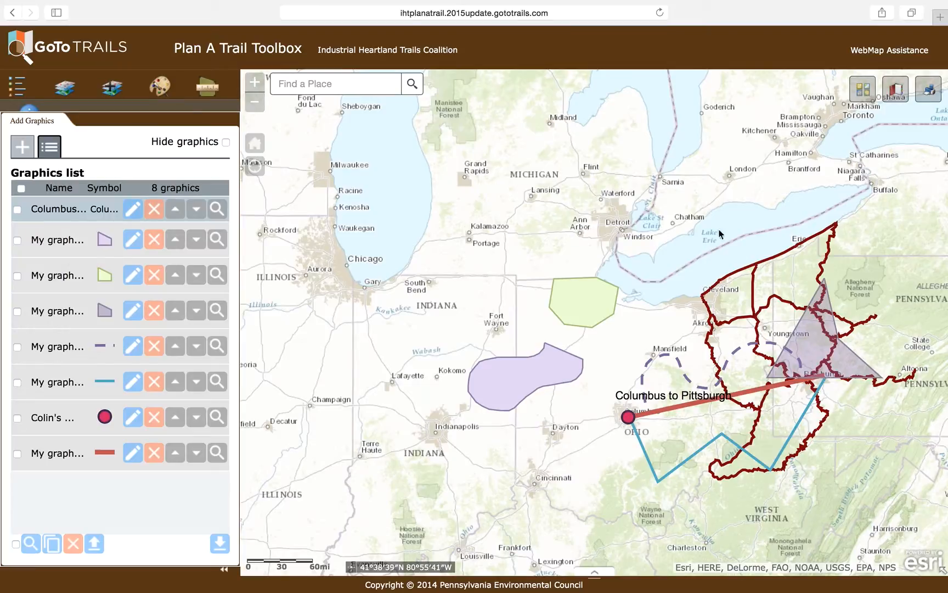
Select all graphics in the list and delete them, confirming the deletion
left_click(15, 544)
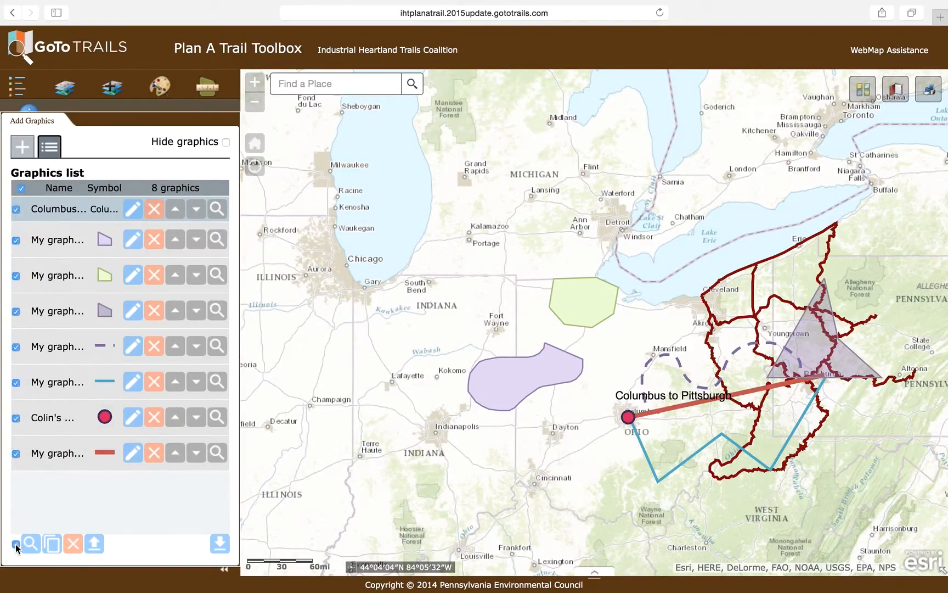
left_click(74, 545)
left_click(490, 331)
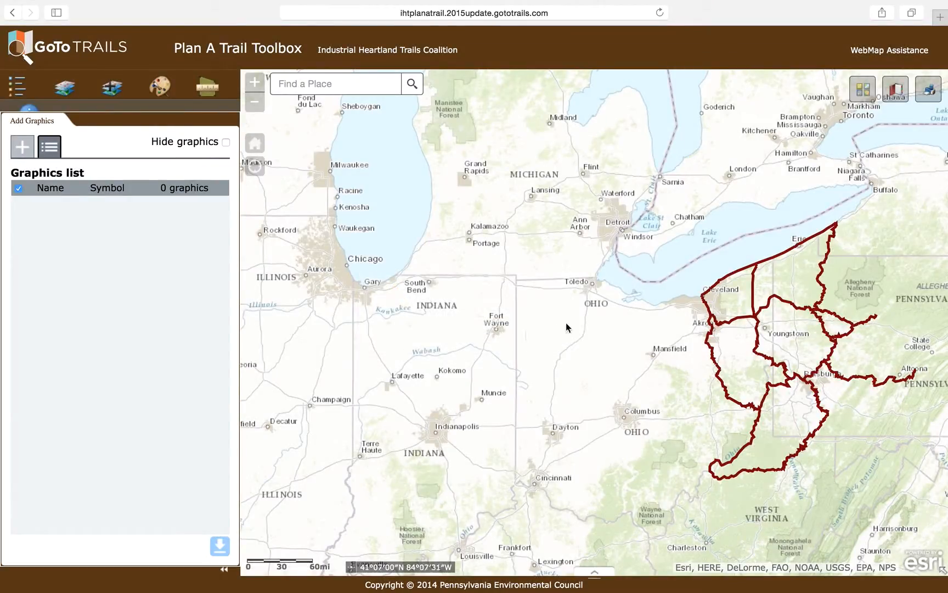